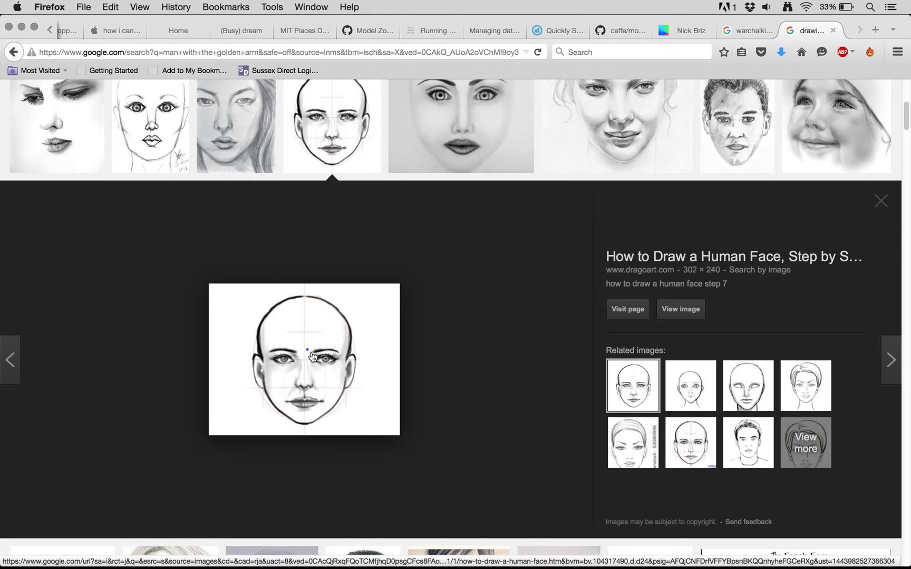
Copy the enlarged bald face drawing from the image results and paste it into the blank Illustrator document
right_click(312, 356)
click(373, 462)
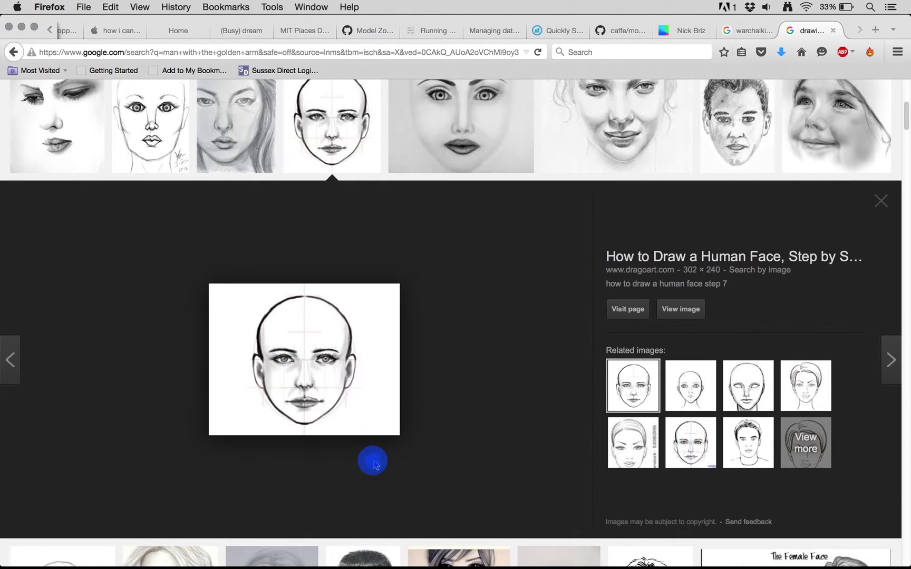
key(super+Tab)
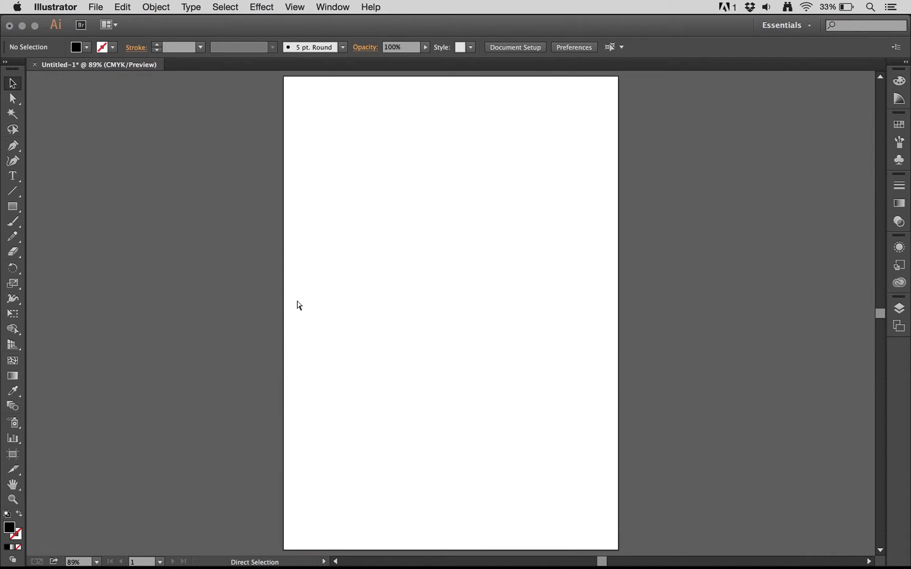
key(super+v)
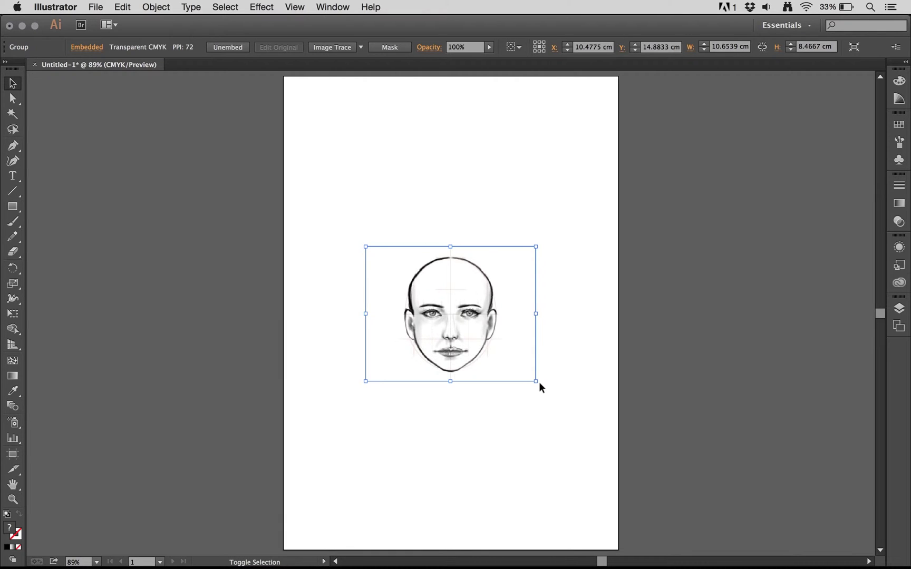
Enlarge the pasted face image proportionally from its centre to about 23.4 × 18.6 cm
drag(538, 383, 639, 466)
key(Return)
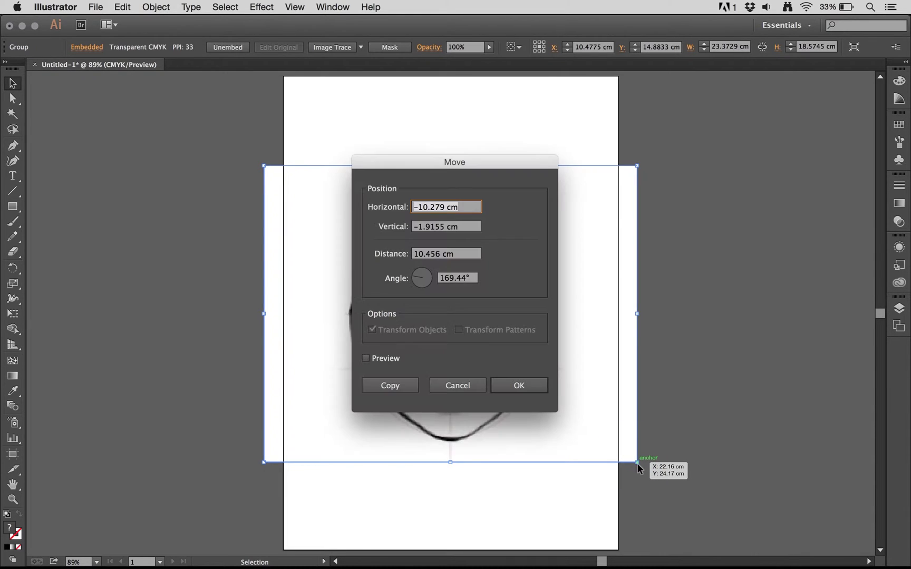
click(451, 383)
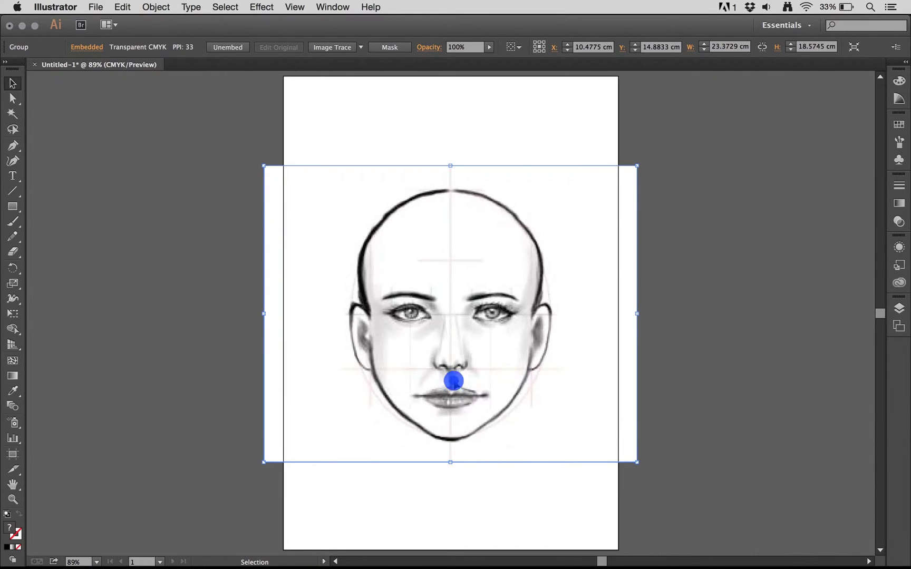
Add a new layer above the face image and lock Layer 1
click(899, 310)
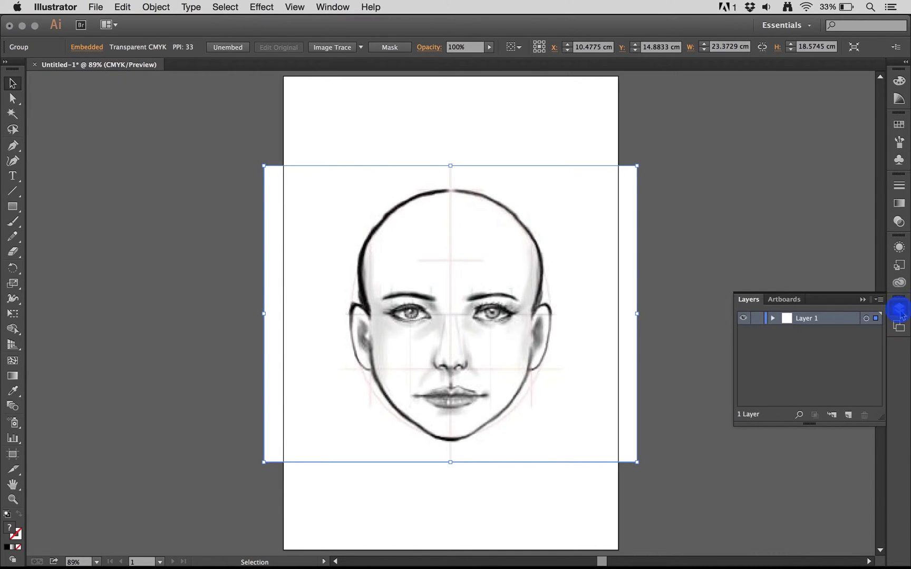
click(773, 319)
click(773, 318)
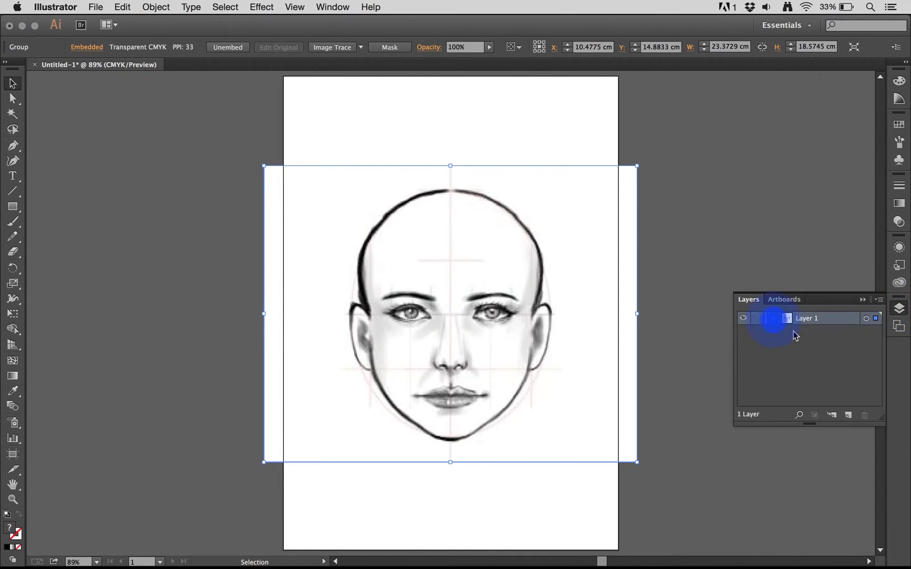
click(848, 415)
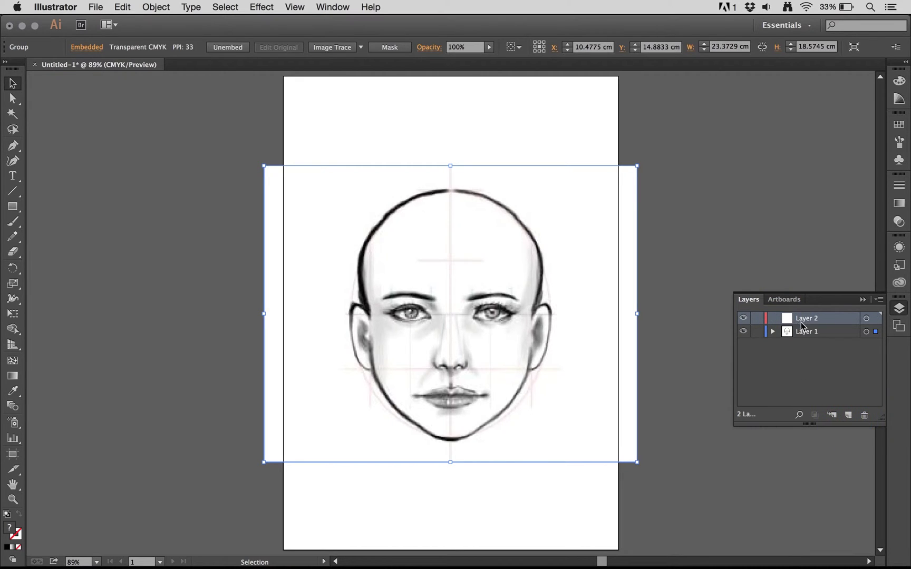
click(757, 331)
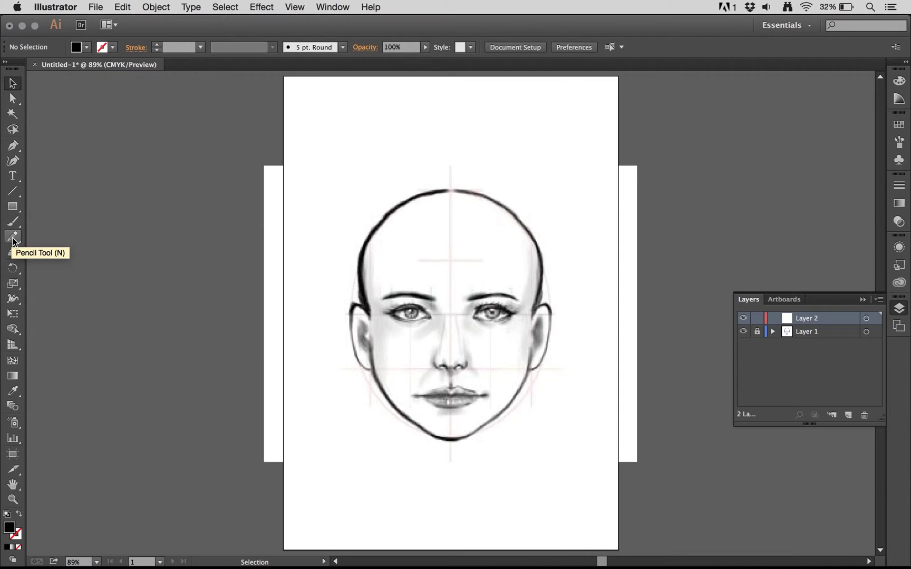
Tear off the Pen and Direct Selection tool groups, float them beside the head, and activate the Pen tool
click(12, 150)
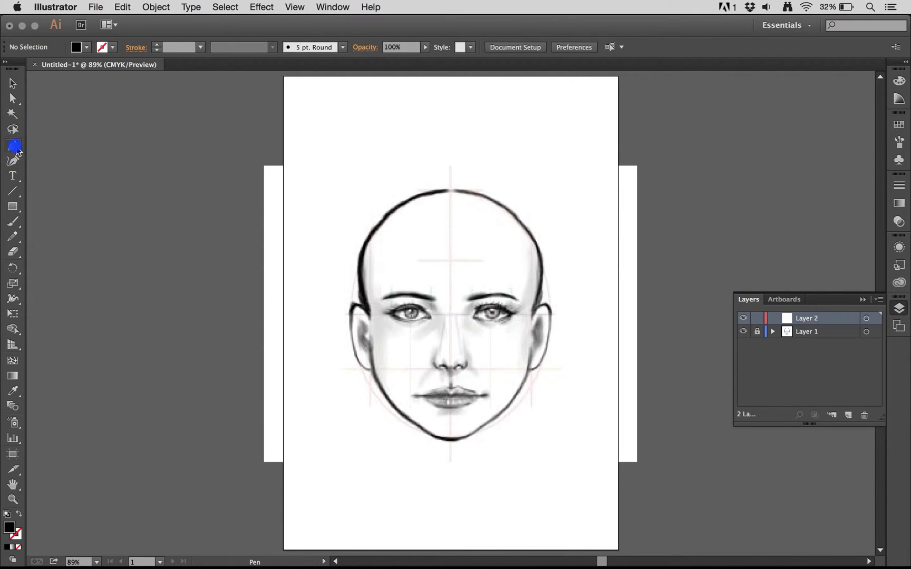
drag(15, 147, 168, 174)
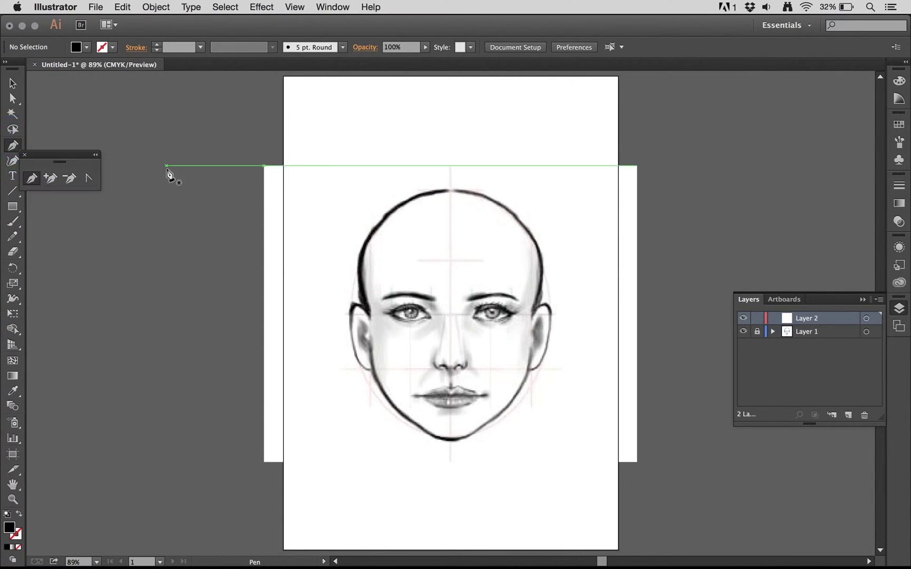
drag(72, 155, 340, 164)
drag(12, 99, 154, 112)
drag(44, 109, 399, 142)
click(297, 179)
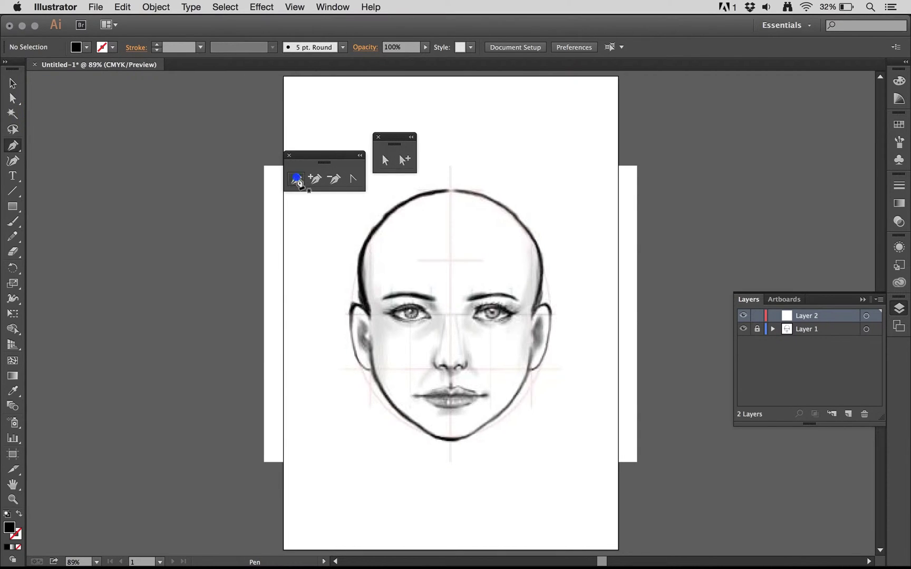
Set the drawing colours to a black stroke and no fill
click(114, 48)
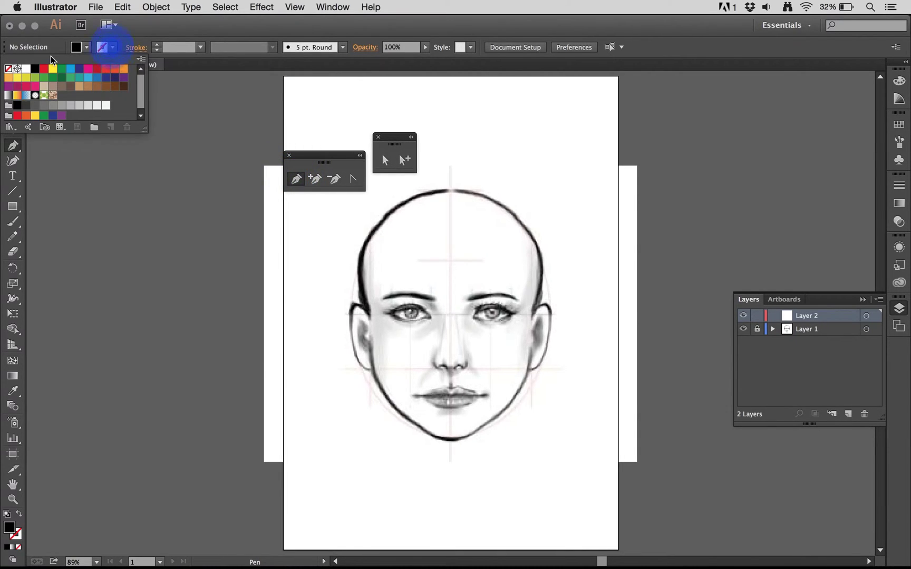
click(35, 69)
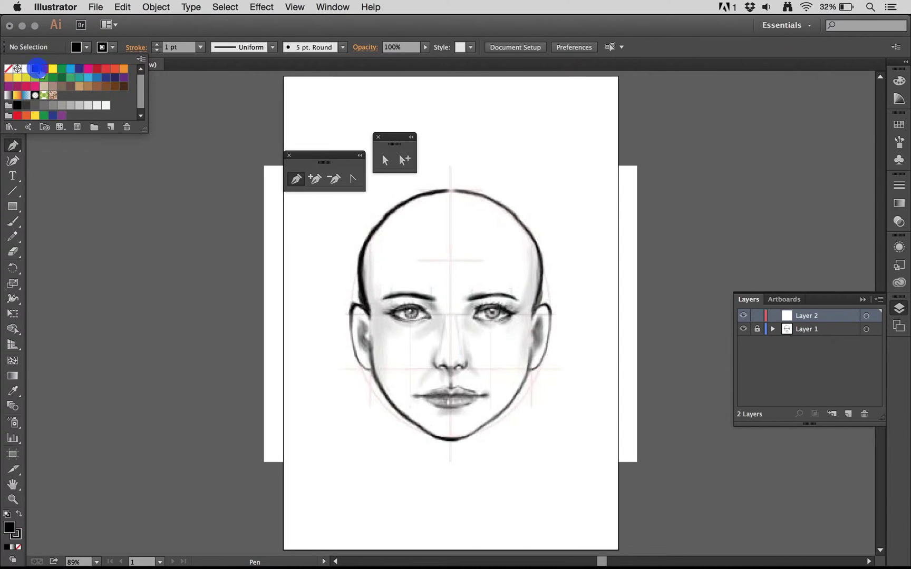
click(85, 49)
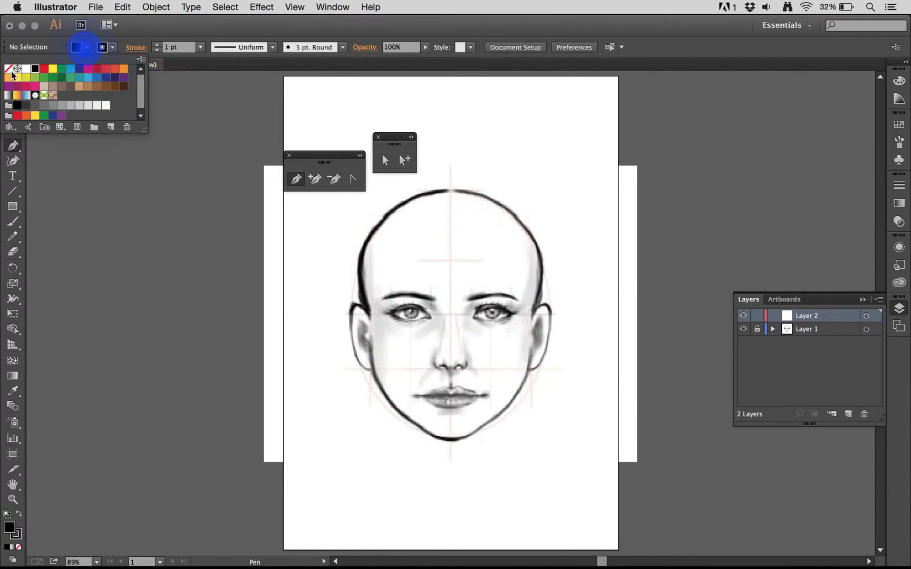
click(14, 74)
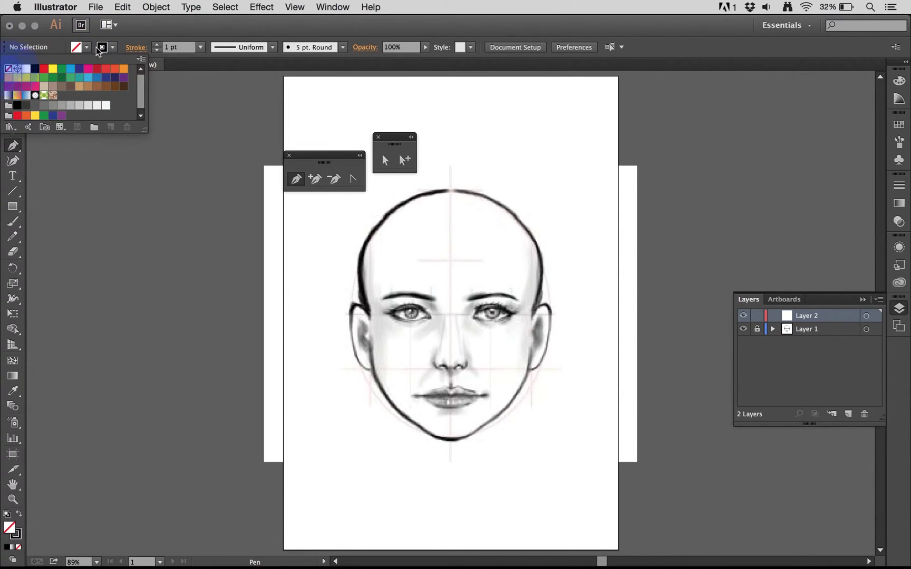
click(113, 50)
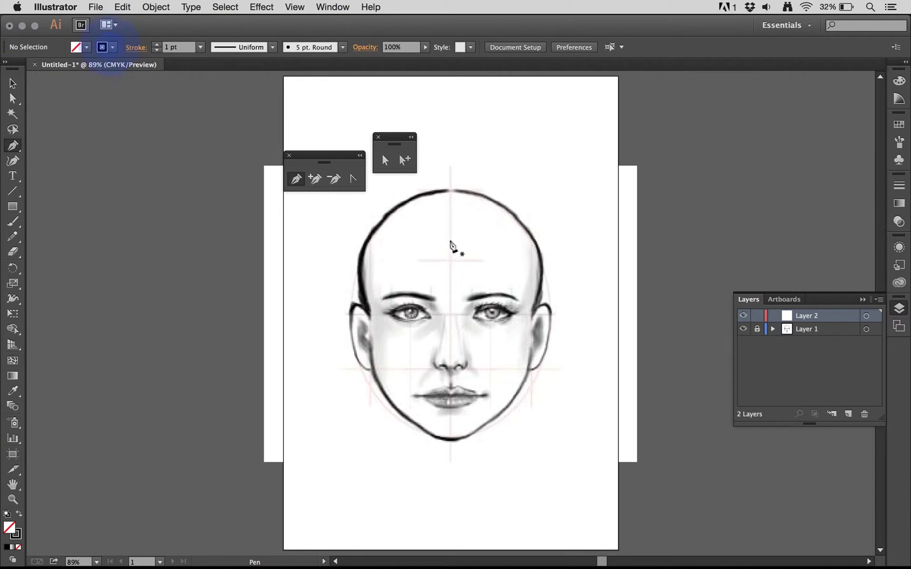
Trace straight Pen segments from the top centre of the head down its right side and around the right-hand ear
click(450, 191)
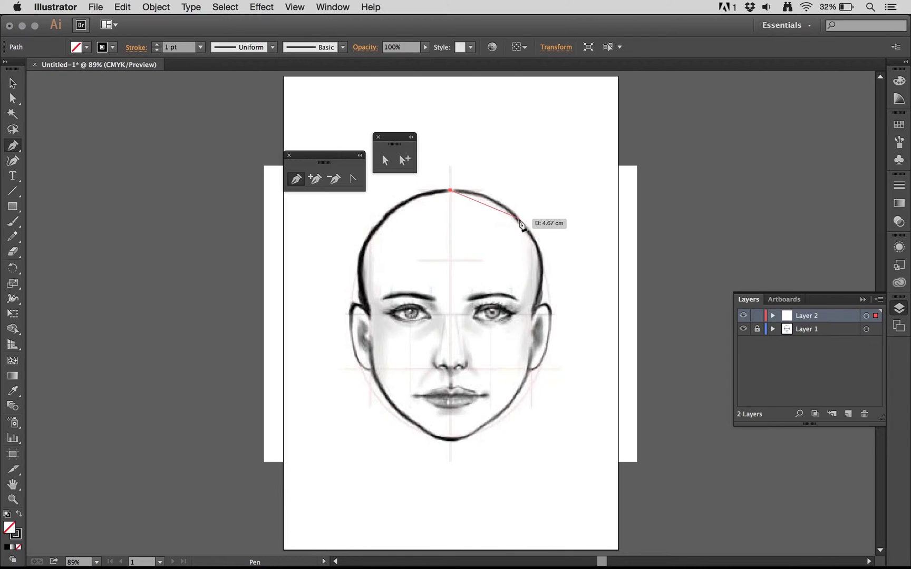
click(518, 218)
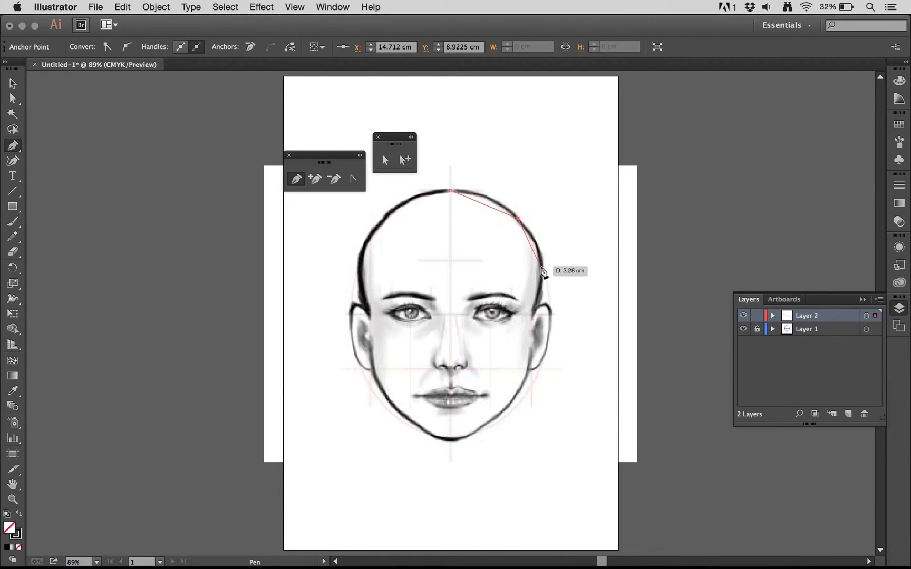
click(539, 265)
click(532, 313)
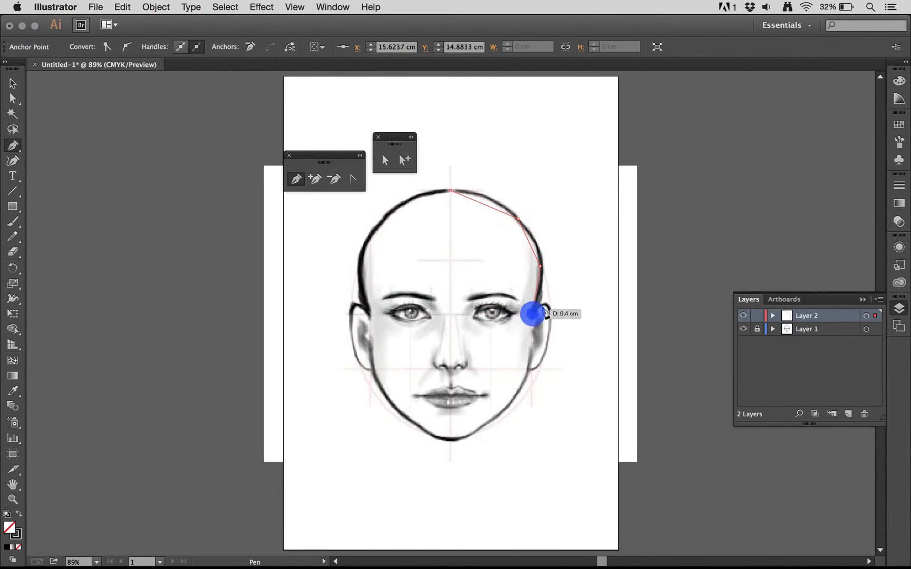
click(548, 305)
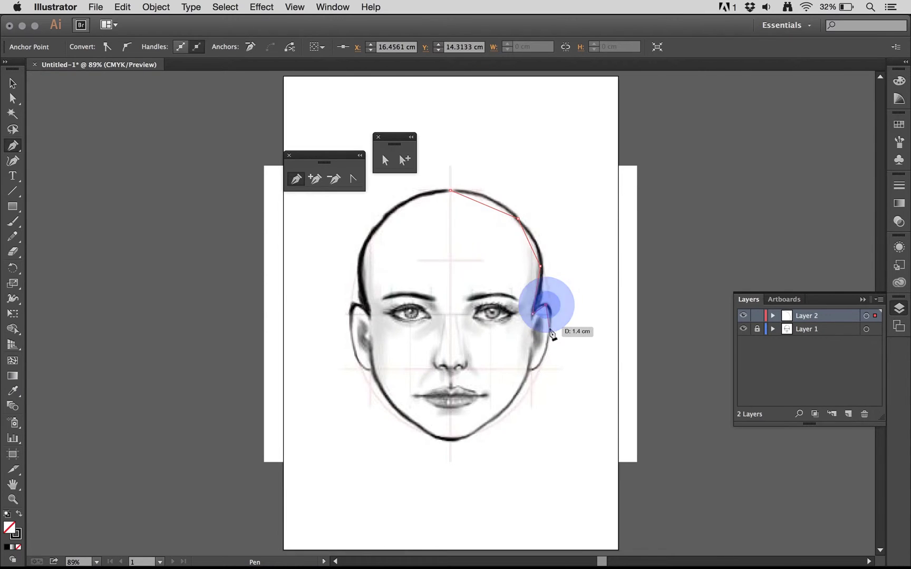
click(548, 329)
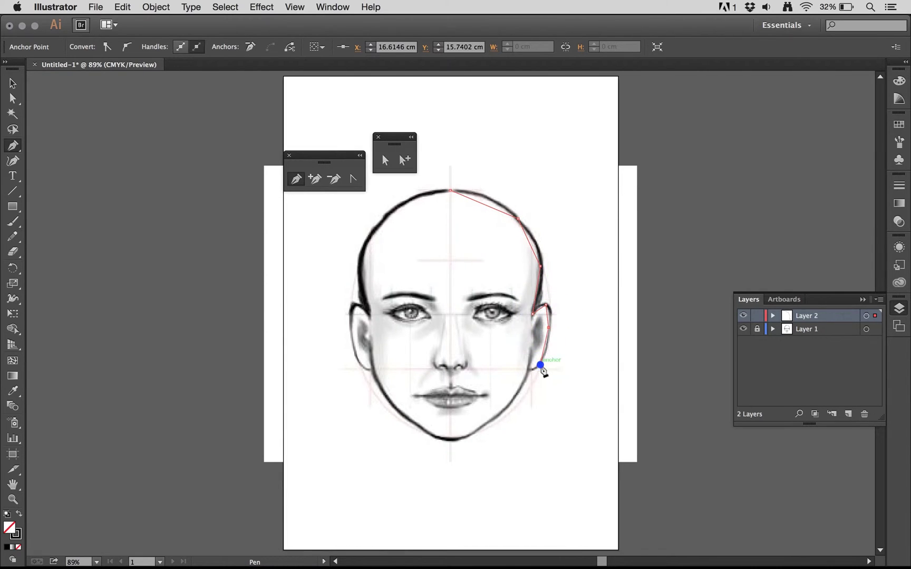
click(539, 363)
click(527, 370)
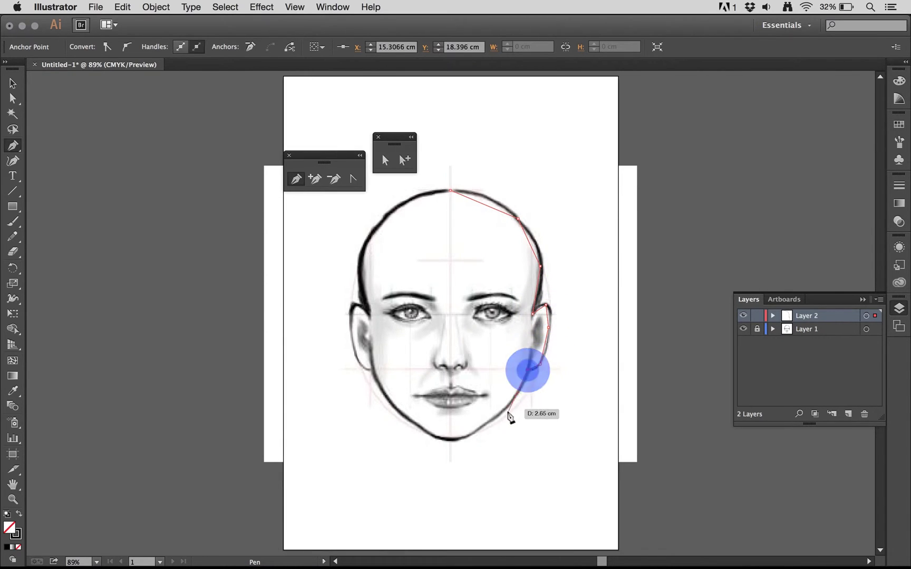
Continue the head path along the jaw and chin with straight segments to the base of the left-hand ear
click(505, 411)
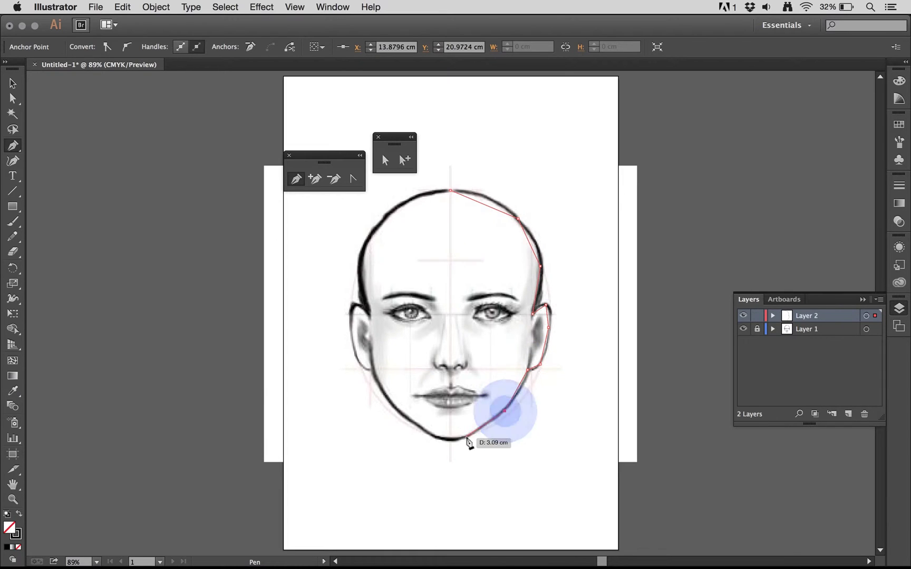
click(466, 435)
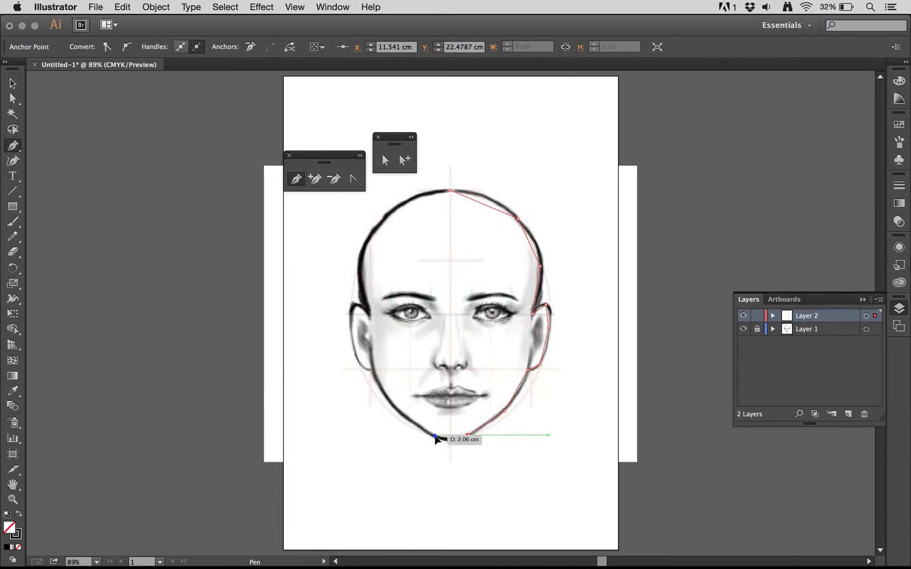
click(433, 435)
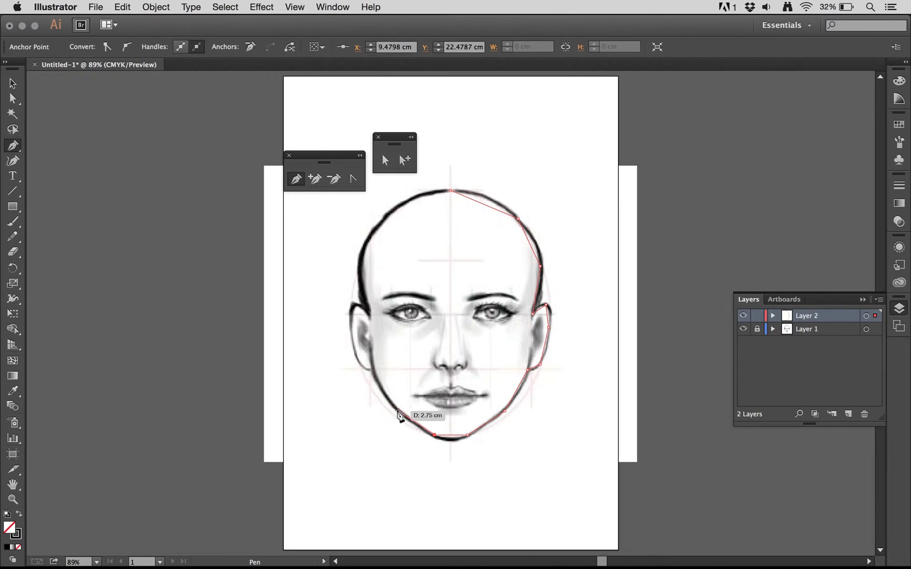
click(395, 407)
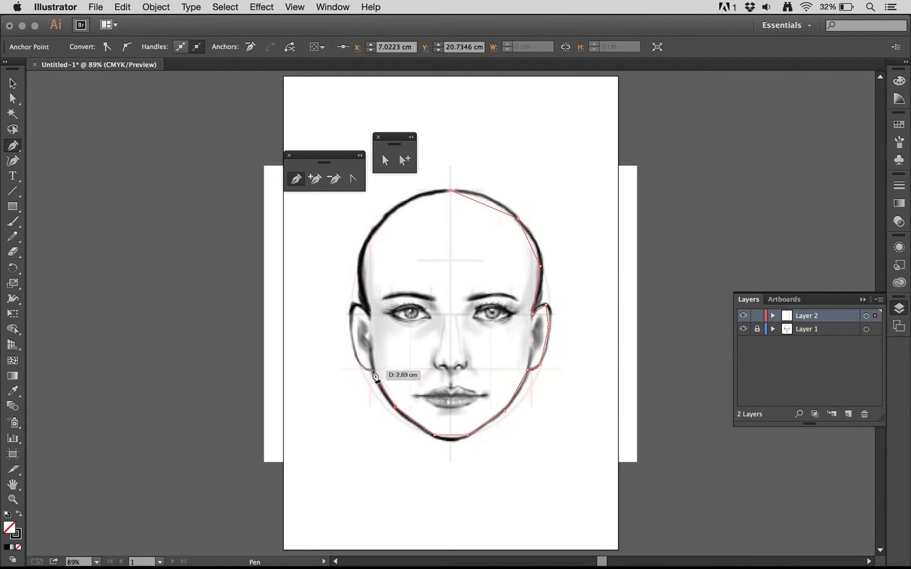
click(370, 369)
Trace around the left-hand ear and up the left side of the skull, closing the path at its starting point
click(360, 364)
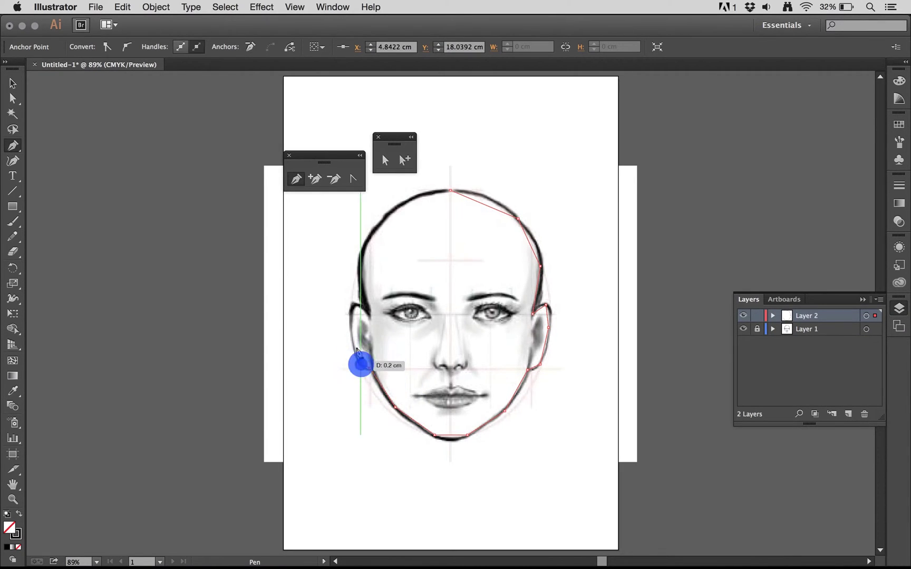
click(350, 334)
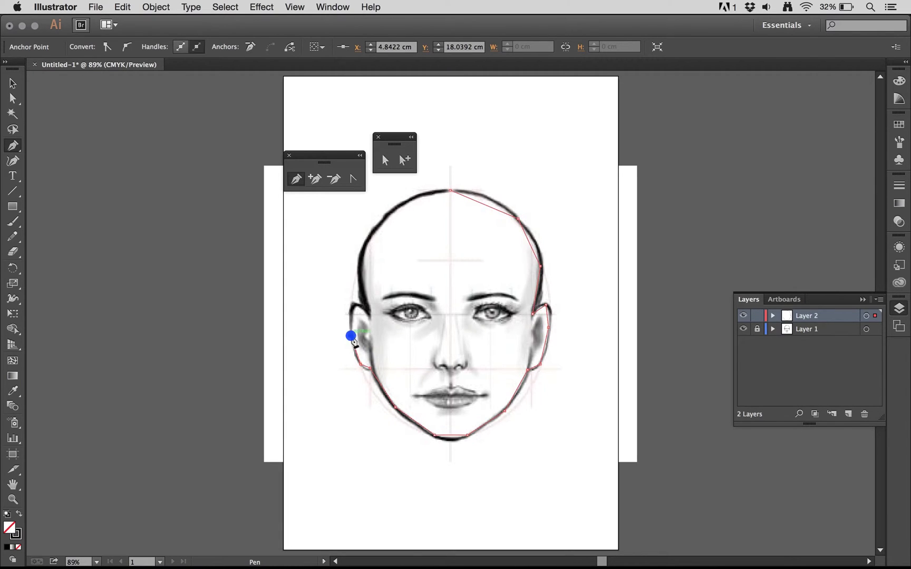
click(351, 304)
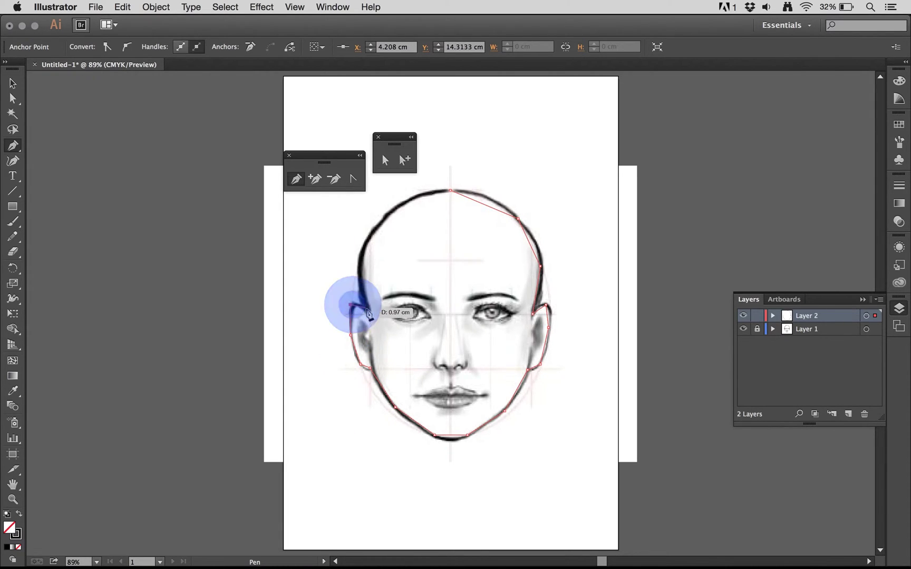
click(371, 314)
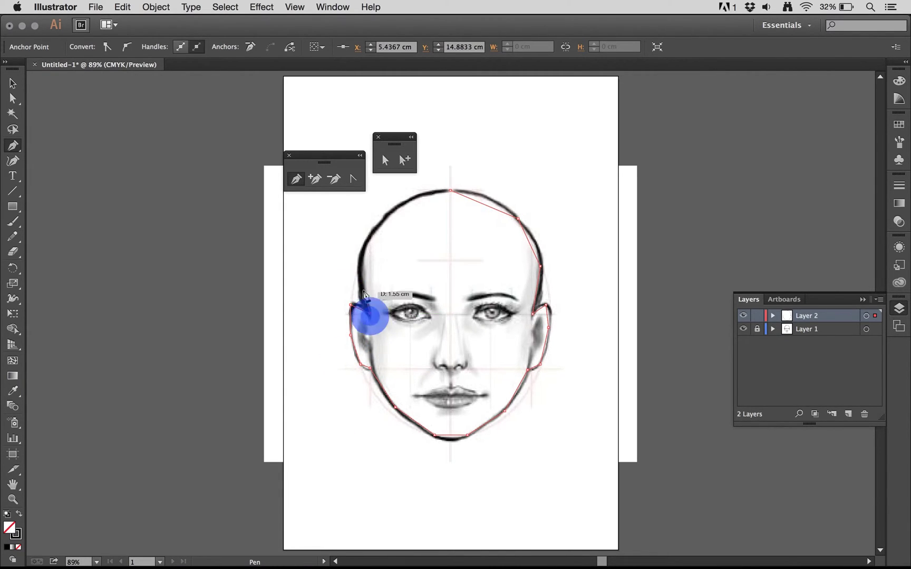
click(359, 282)
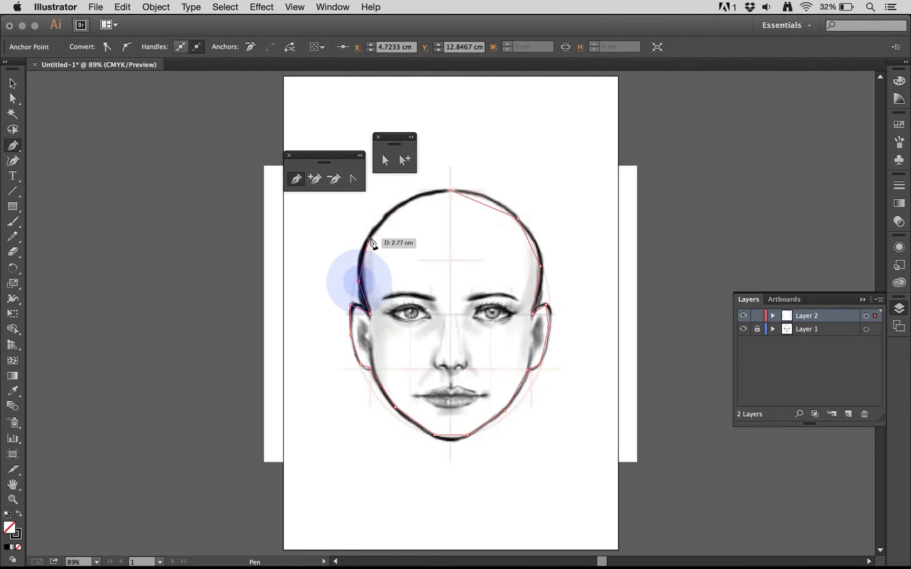
click(370, 237)
click(403, 203)
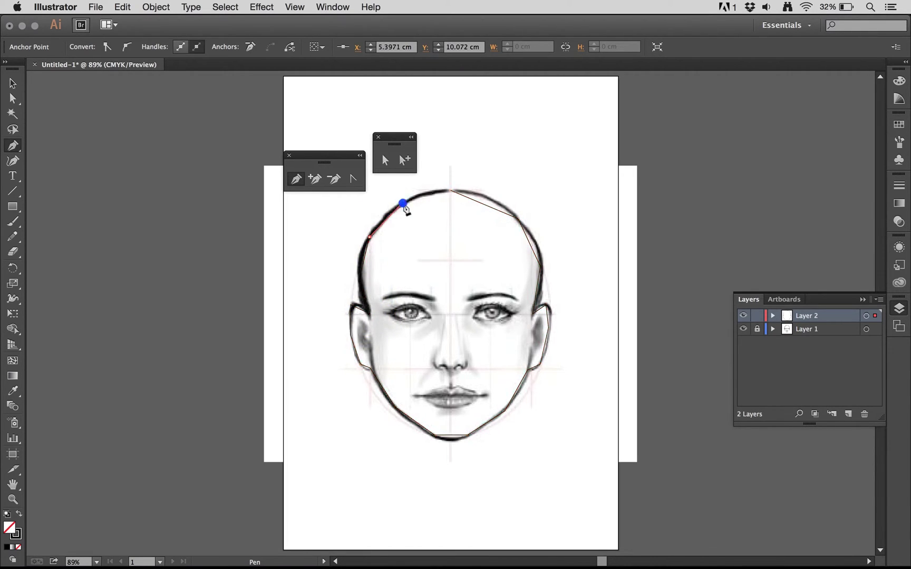
click(450, 190)
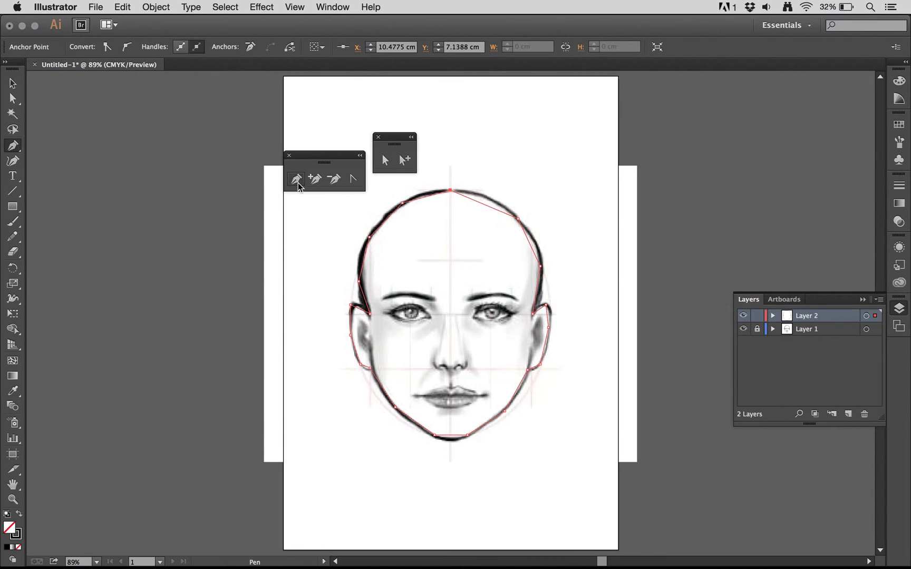
Directly select and shift the upper-right skull and temple anchors to fit the drawing, placing the temple anchor at about X 16.1, Y 11.54 cm
click(13, 98)
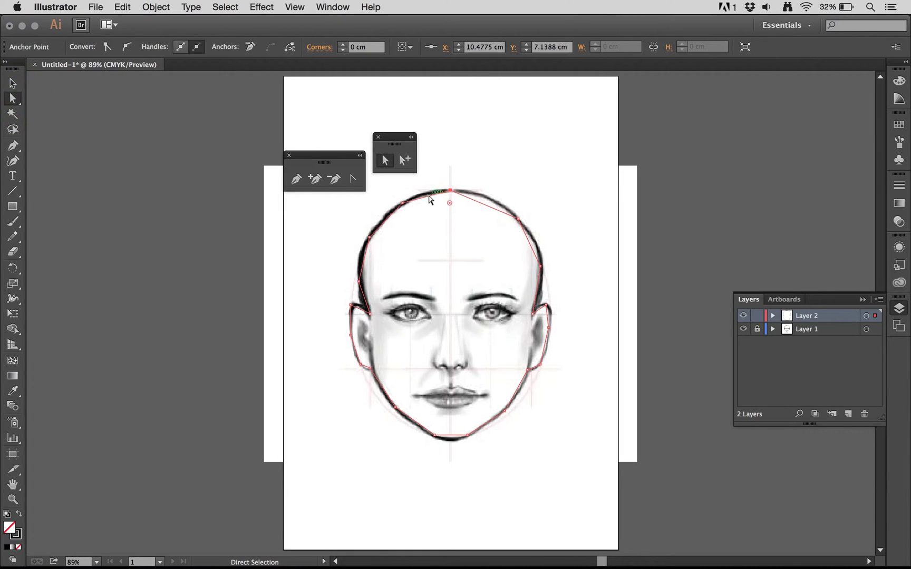
click(516, 218)
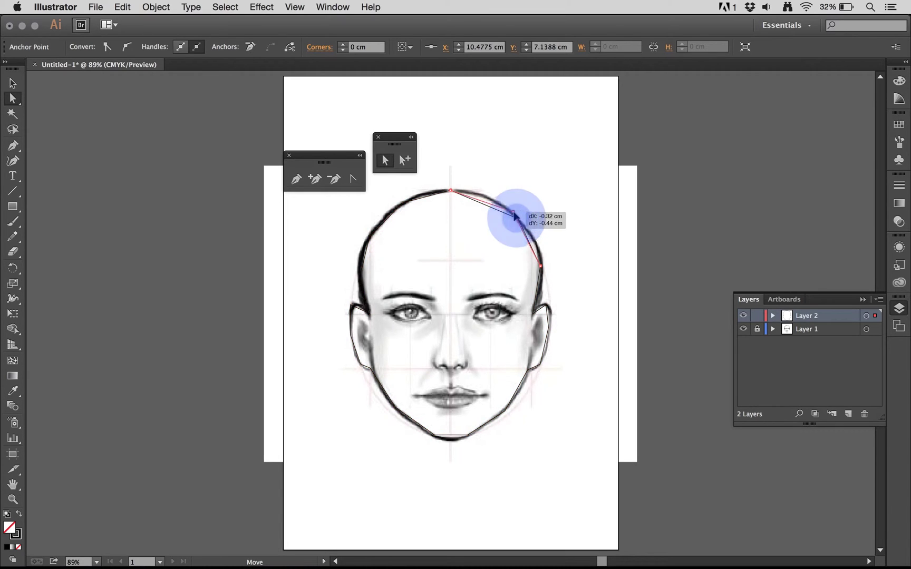
click(539, 264)
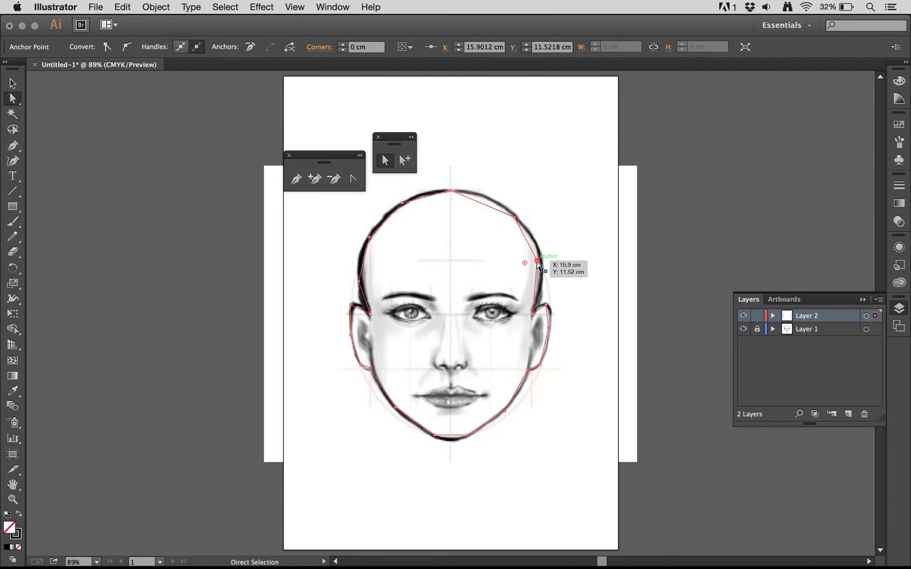
drag(537, 264, 541, 265)
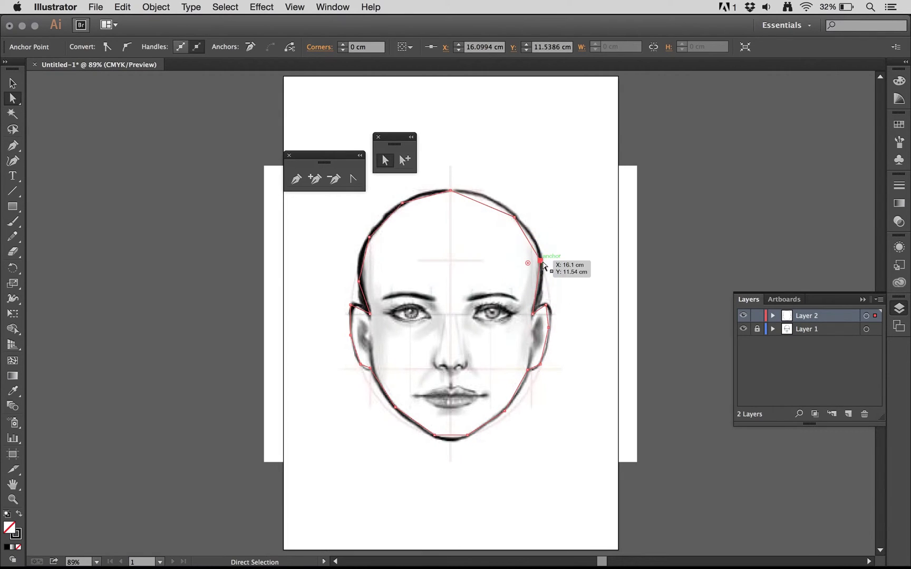
click(548, 327)
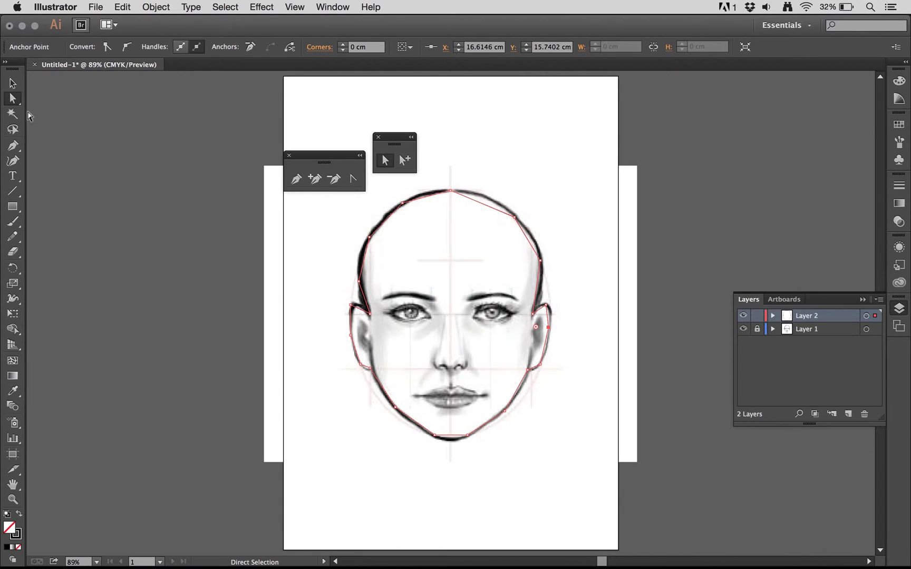
Convert the head path's top centre anchor to a smooth point at 400% zoom, with a nearly horizontal handle rounding the crown
drag(13, 146, 234, 197)
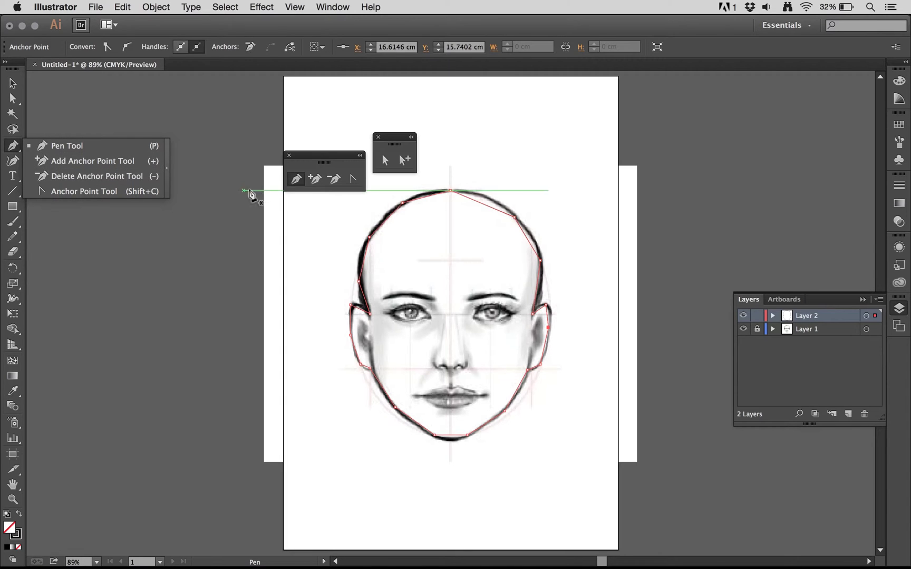
click(352, 178)
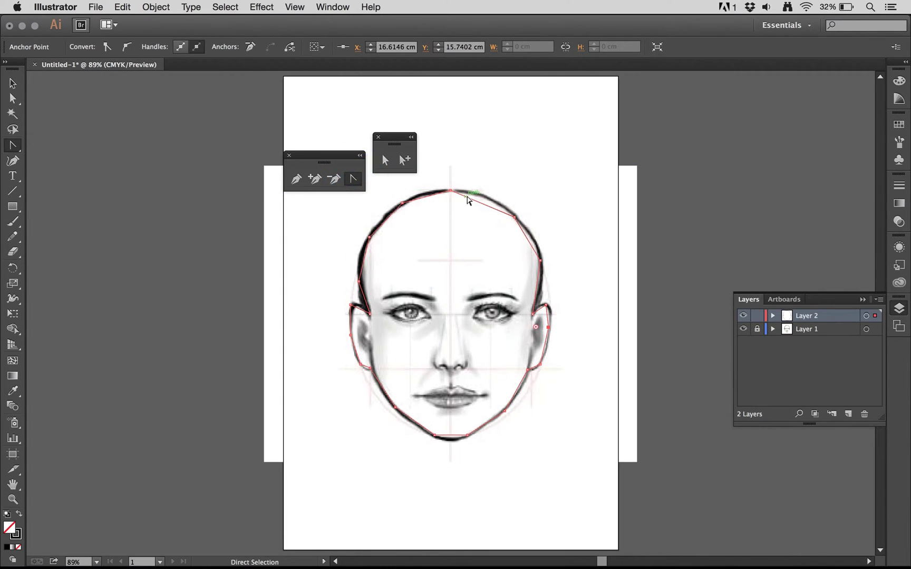
key(super+equal)
key(super+equal)
key(super+equal)
key(super+equal)
key(super+equal)
scroll(466, 200, up, 10)
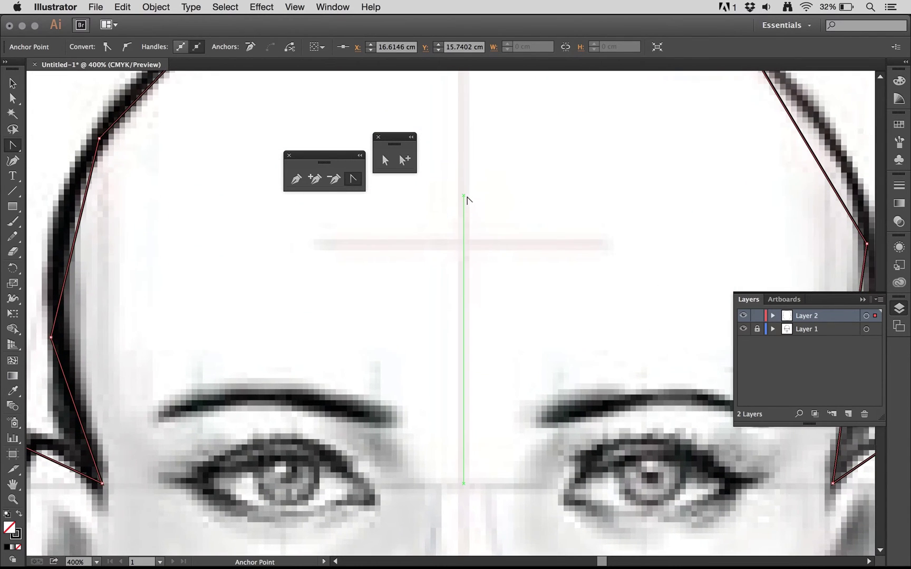
scroll(466, 201, right, 5)
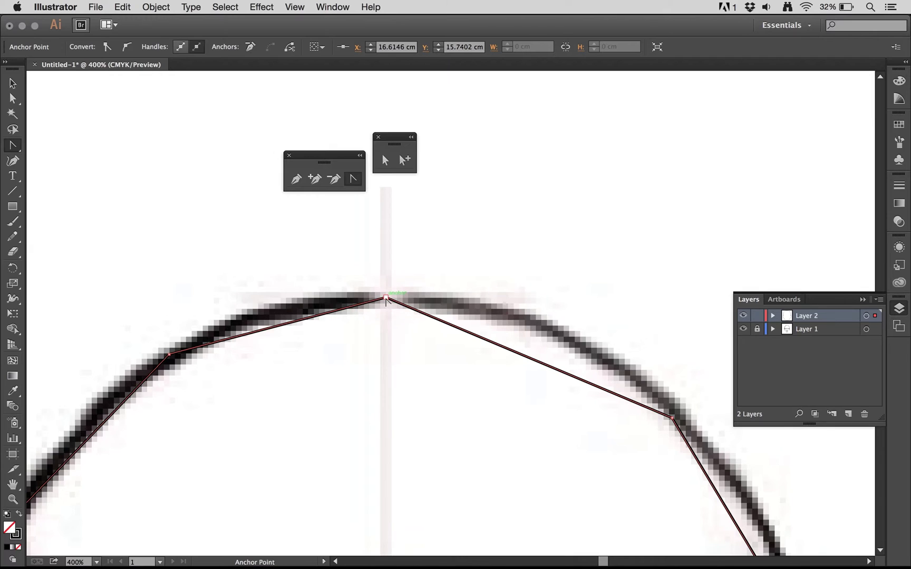
drag(385, 303, 526, 294)
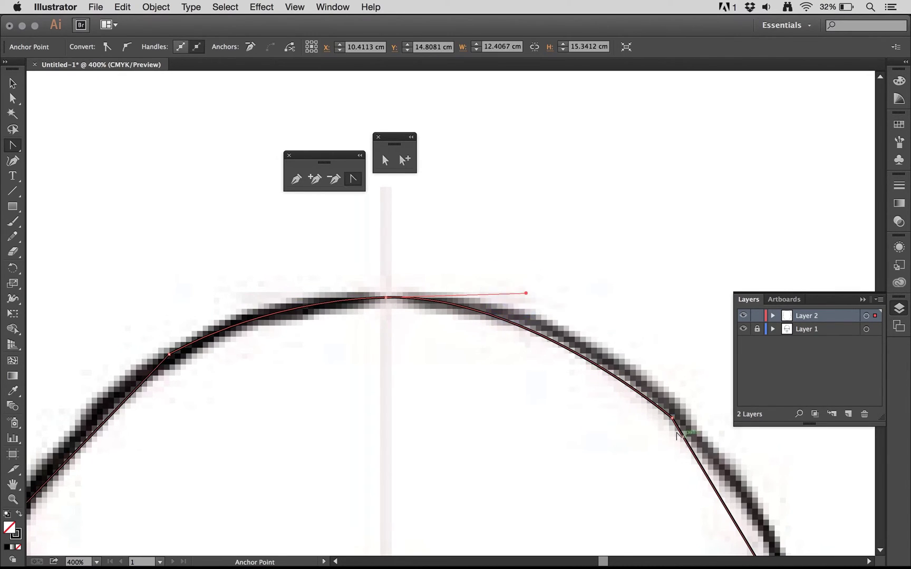
Smooth the upper-right skull anchor with diagonal handles along the outline and shift it slightly outward onto the sketched line
drag(673, 418, 719, 466)
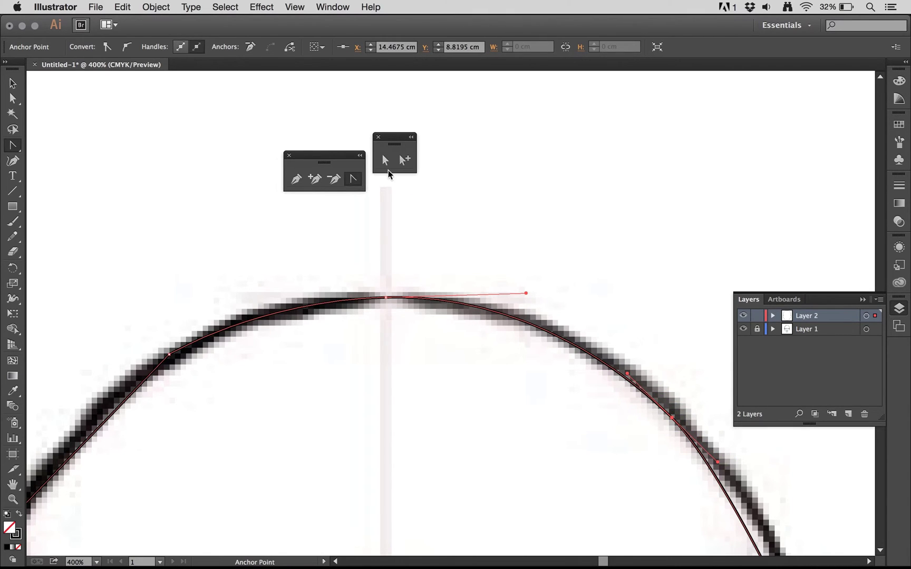
click(384, 161)
drag(673, 417, 680, 417)
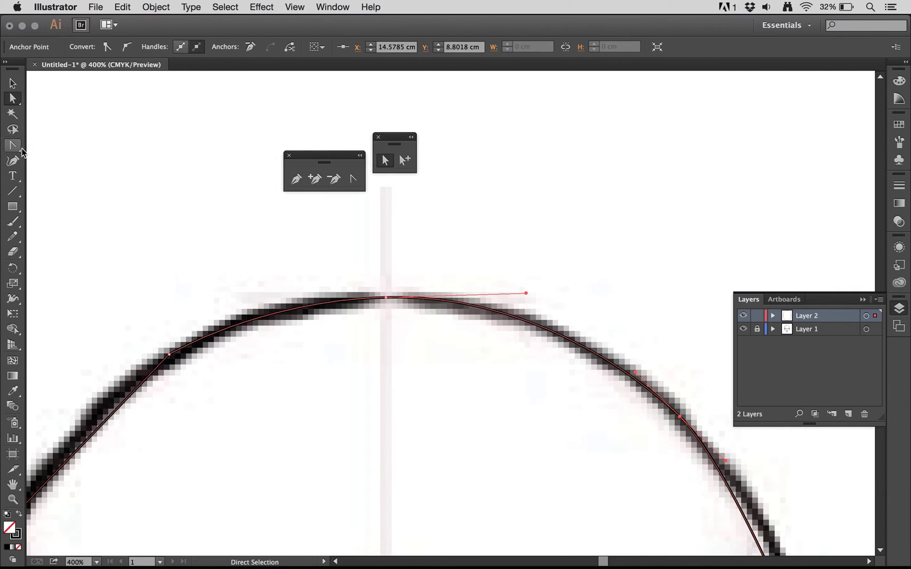
Select the whole head path and give it a red stroke with a weight of 3 pt
click(295, 180)
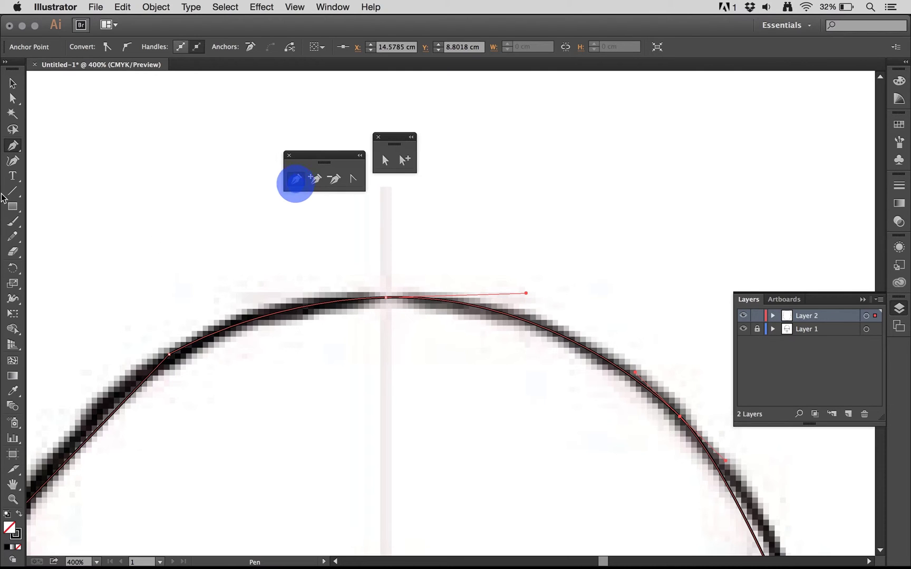
click(13, 84)
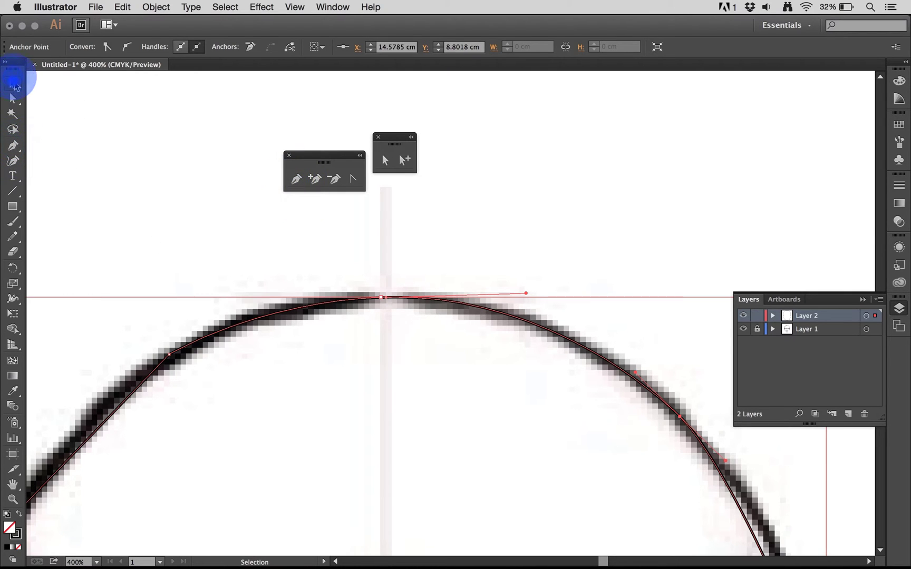
click(304, 308)
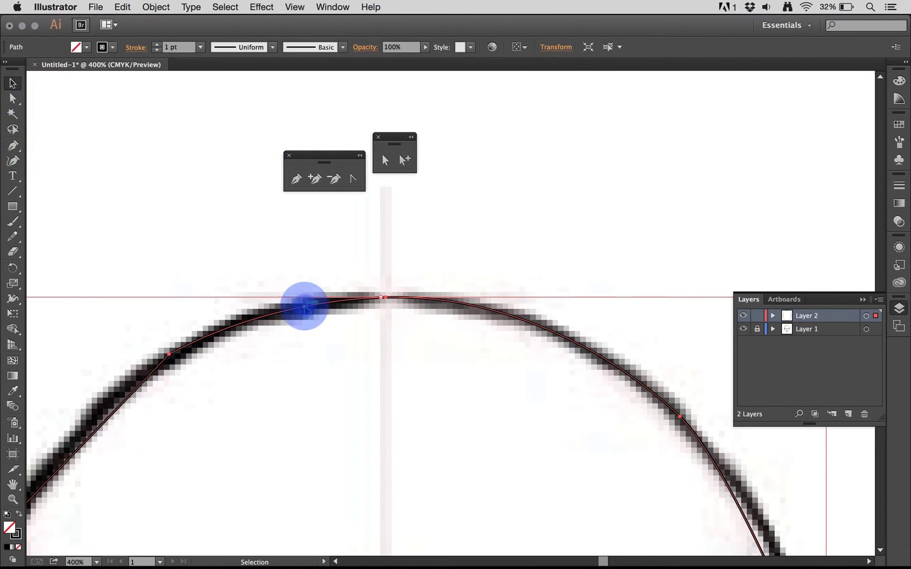
click(112, 48)
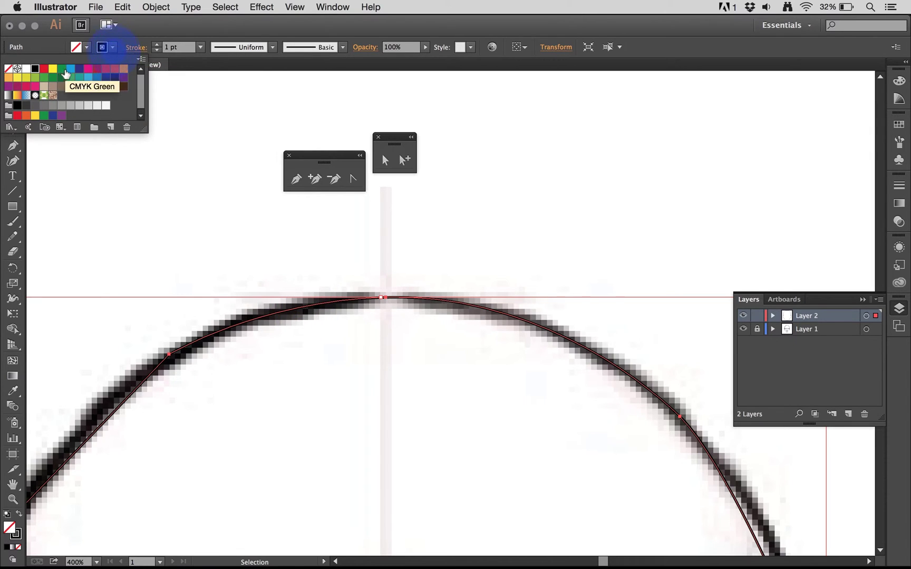
click(44, 69)
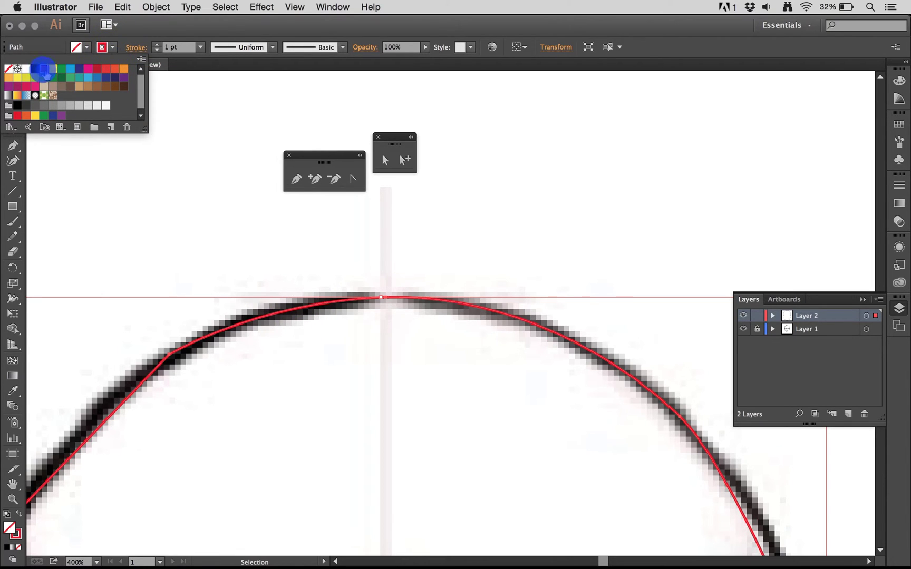
click(159, 42)
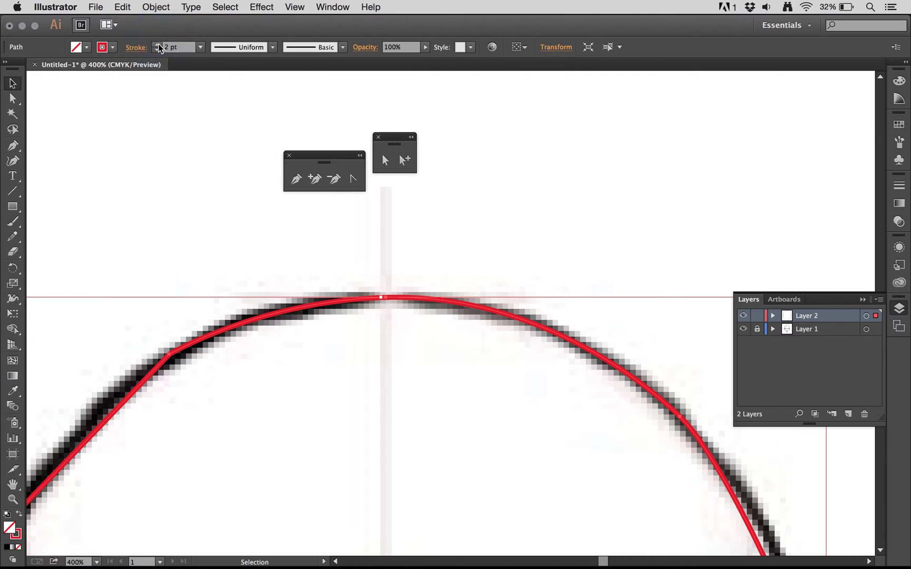
click(157, 44)
Raise the right temple anchor to about Y 11.25 cm and convert it to a smooth point that follows the skull's curve
scroll(354, 281, down, 10)
scroll(355, 281, right, 6)
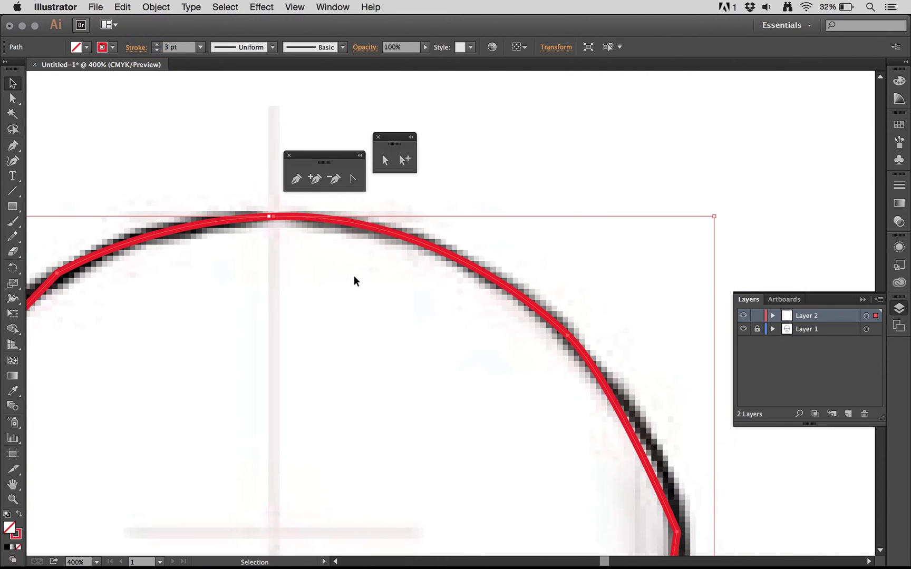
scroll(355, 281, down, 3)
scroll(354, 281, right, 5)
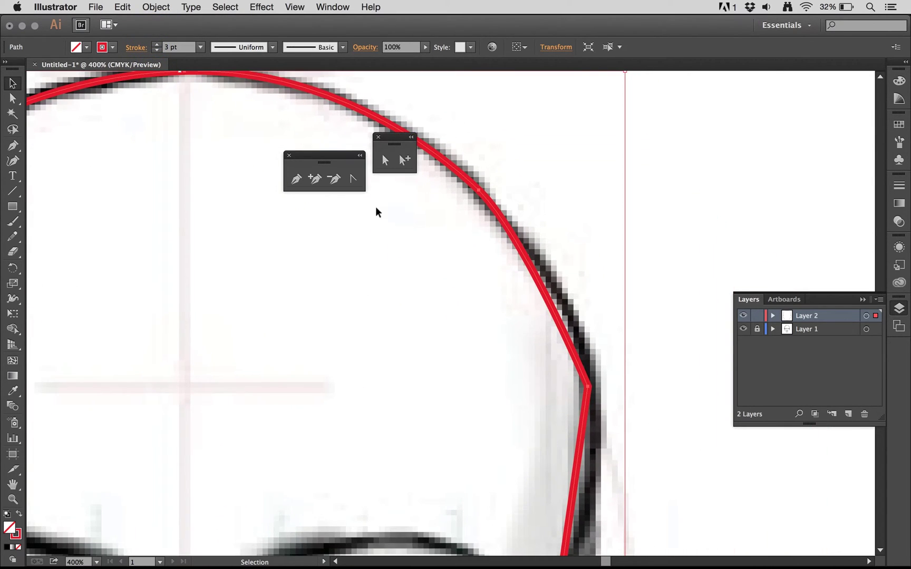
click(385, 160)
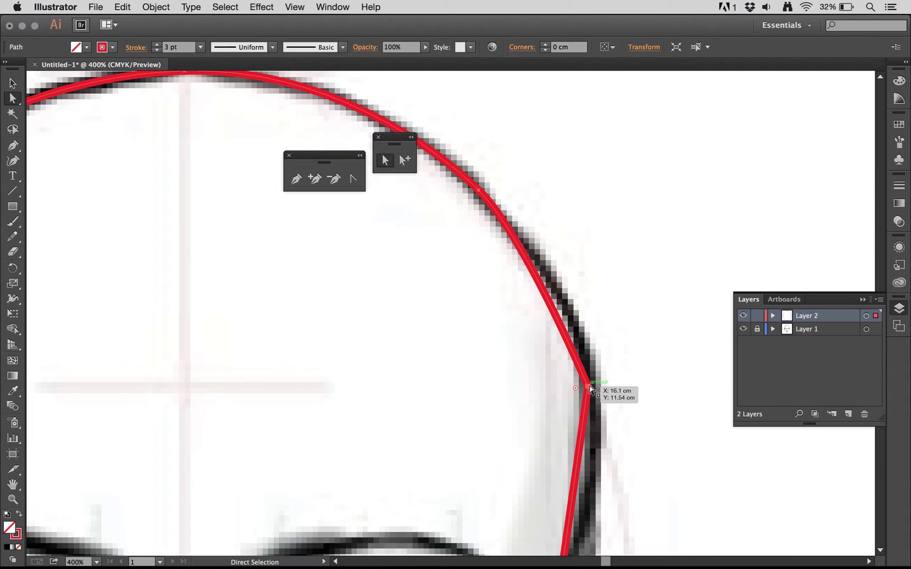
drag(588, 387, 589, 364)
mouse_move(588, 376)
mouse_down()
mouse_move(588, 385)
mouse_move(589, 369)
mouse_up()
click(662, 404)
click(588, 387)
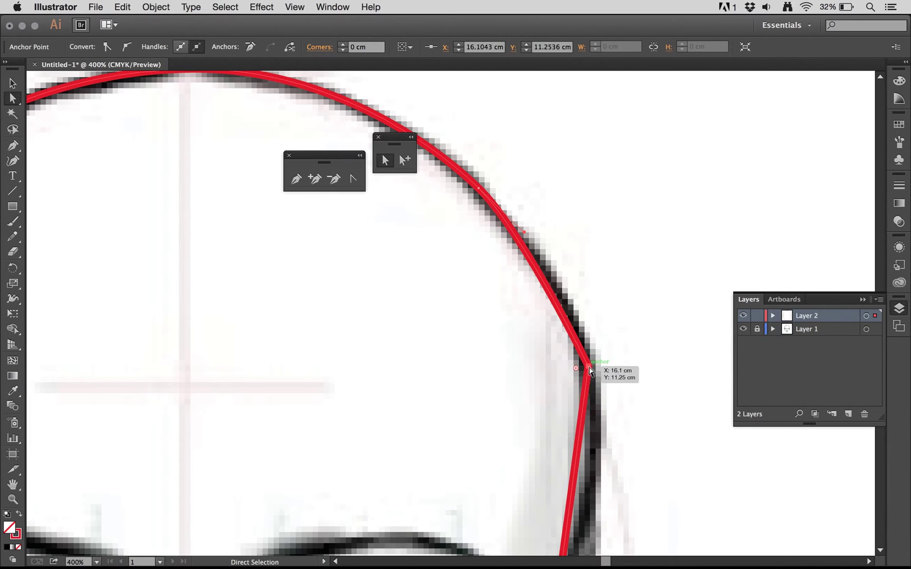
click(350, 178)
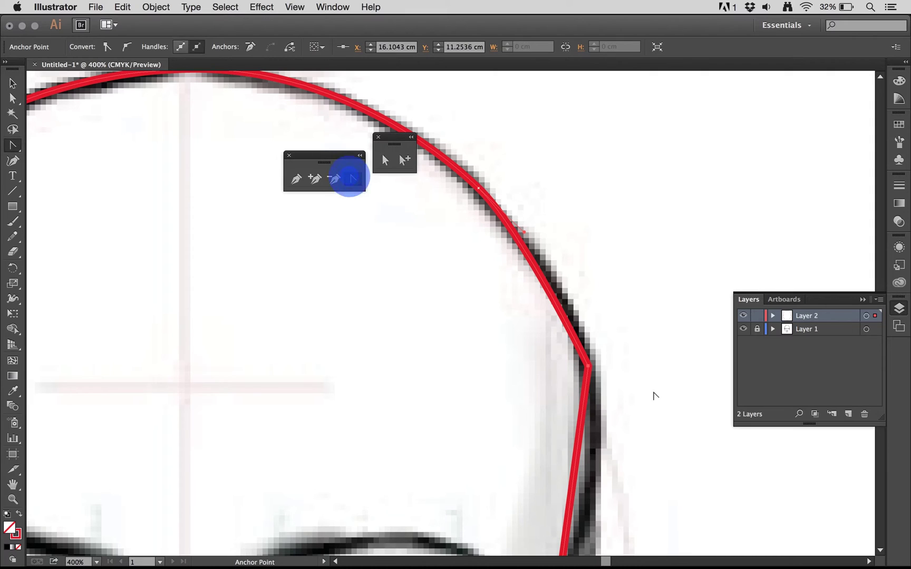
drag(588, 366, 607, 438)
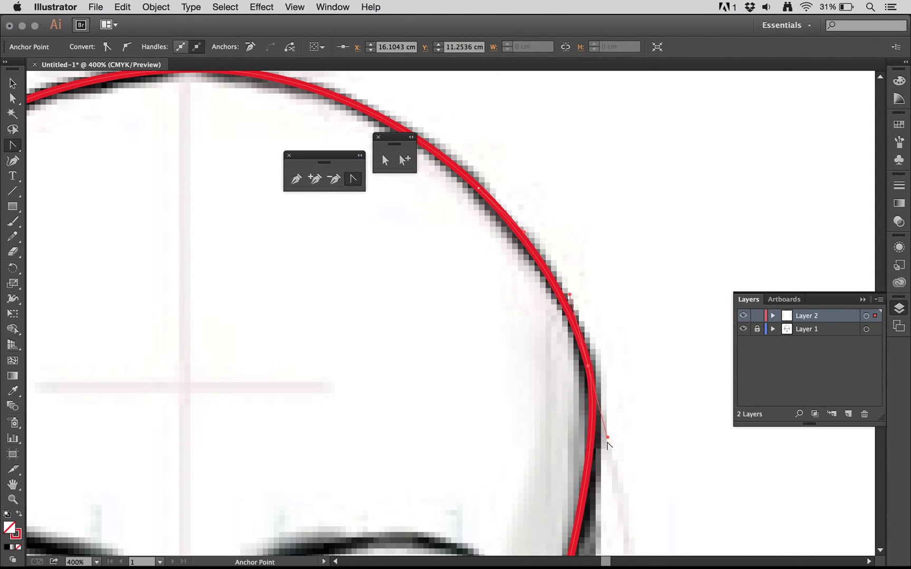
Convert the top and lower lobe anchors of the right-hand ear to smooth points so the path follows the ear's outline
scroll(611, 469, down, 10)
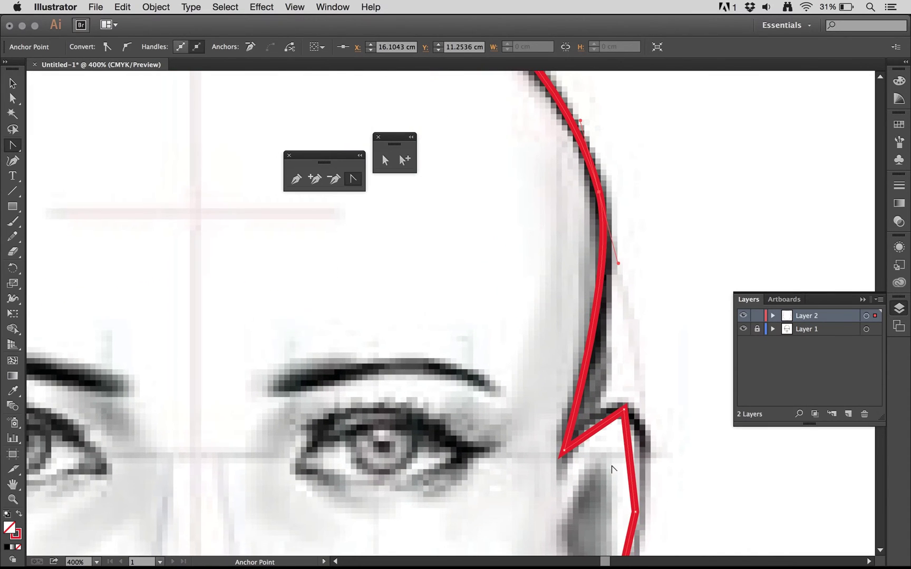
drag(629, 397, 664, 399)
scroll(676, 423, down, 10)
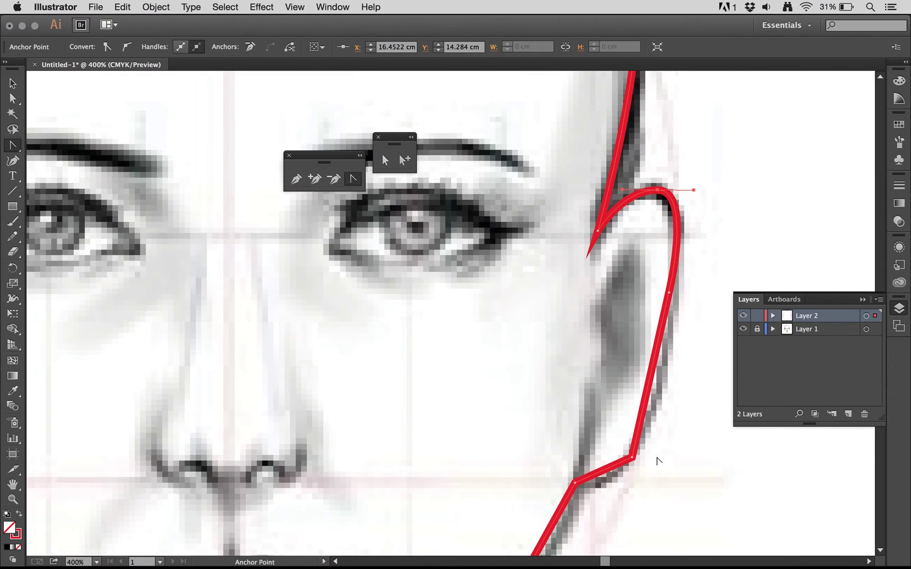
drag(632, 458, 612, 475)
Smooth the right jaw anchor and lengthen its upper handle so the segment up to the ear follows the sketched jawline
scroll(669, 439, down, 7)
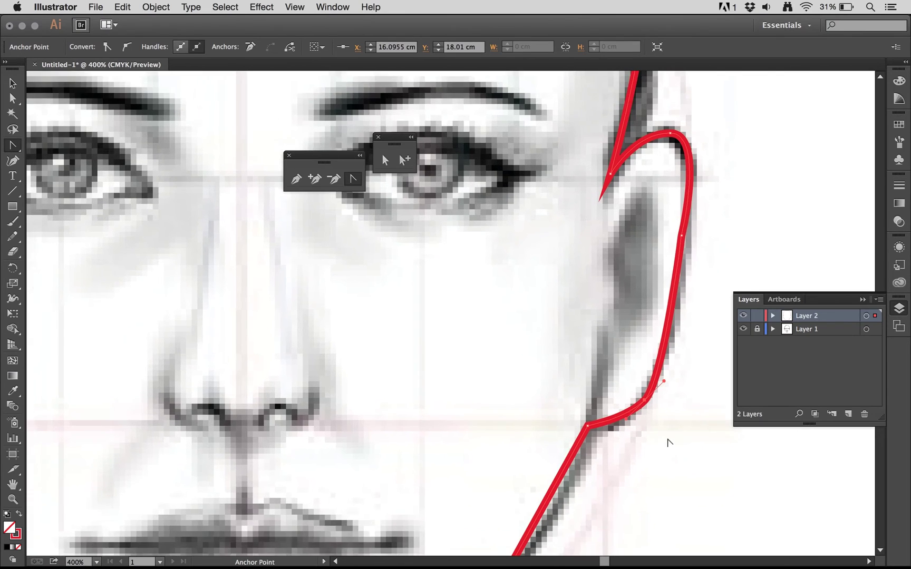
scroll(668, 442, down, 4)
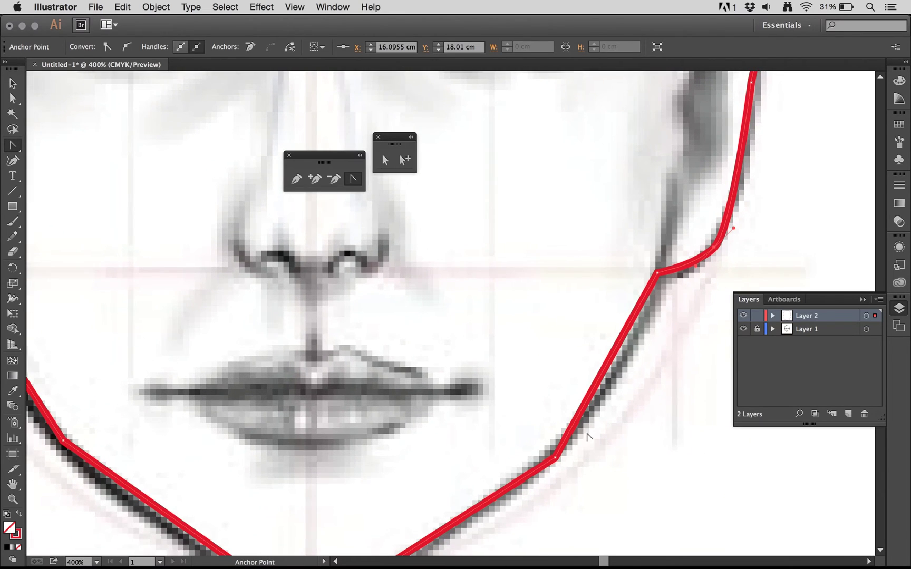
drag(556, 458, 581, 488)
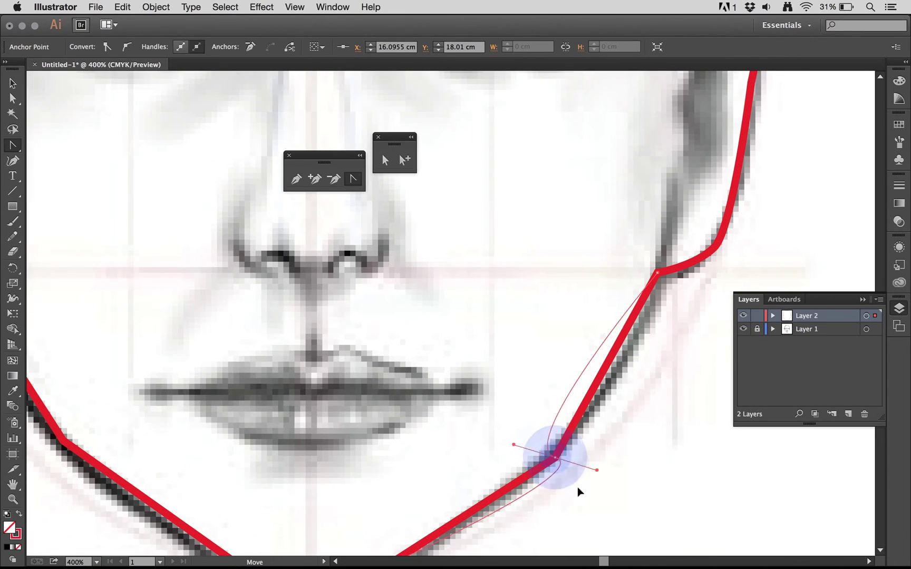
drag(504, 495, 506, 502)
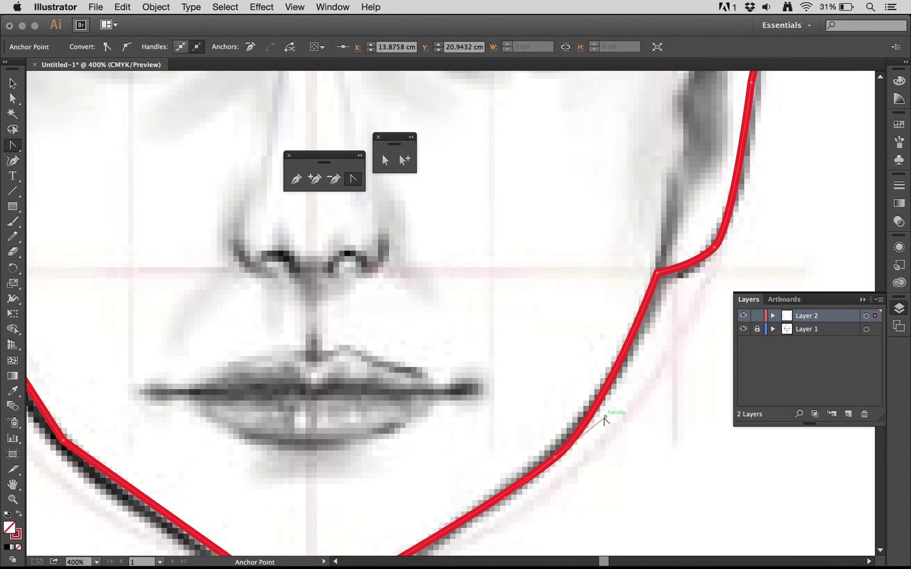
drag(605, 418, 624, 403)
Smooth both chin anchors so the segment between them curves along the sketched chin, and shift the left one to about X 9.35 cm, Y 22.48 cm
scroll(617, 393, down, 5)
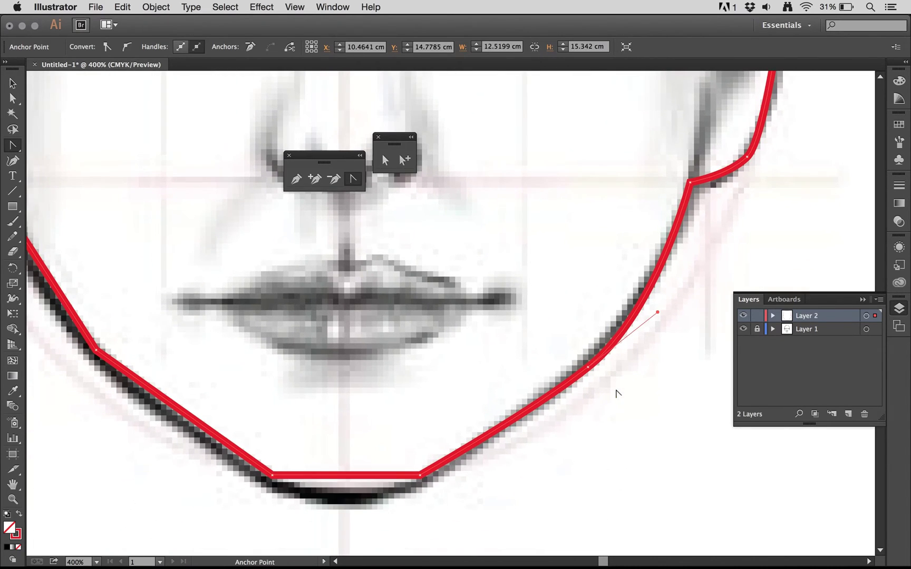
drag(422, 477, 324, 533)
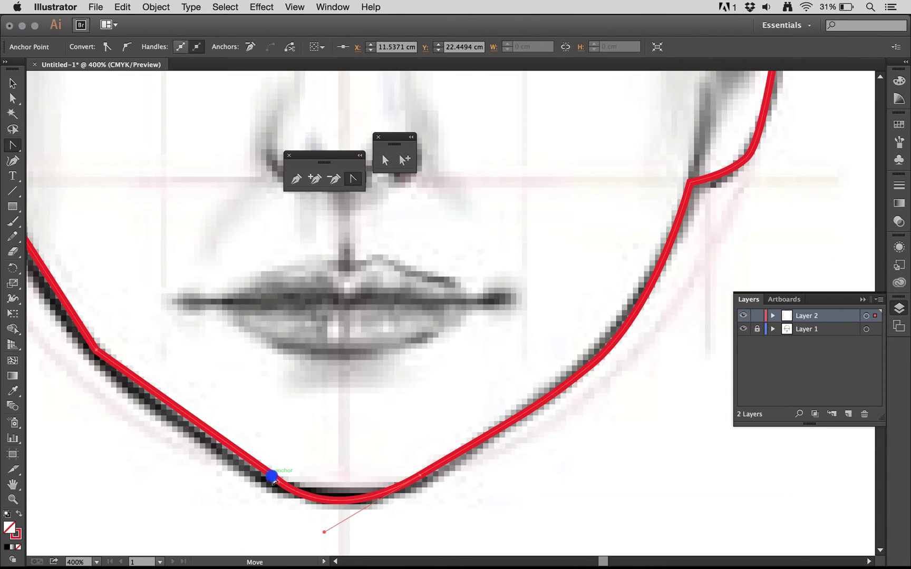
mouse_move(271, 477)
mouse_down()
mouse_move(301, 496)
mouse_move(270, 524)
mouse_move(225, 490)
mouse_move(223, 458)
mouse_move(207, 448)
mouse_move(223, 454)
mouse_up()
click(261, 468)
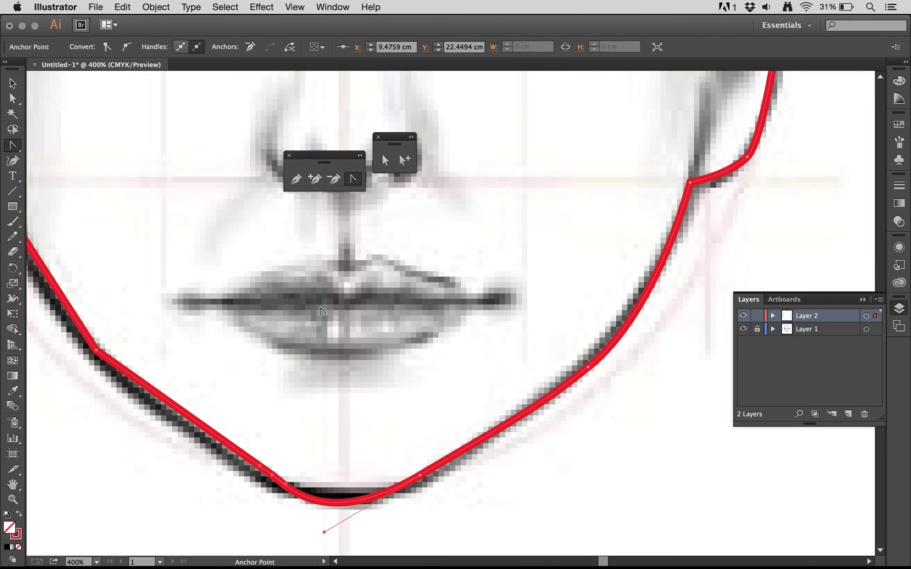
click(385, 162)
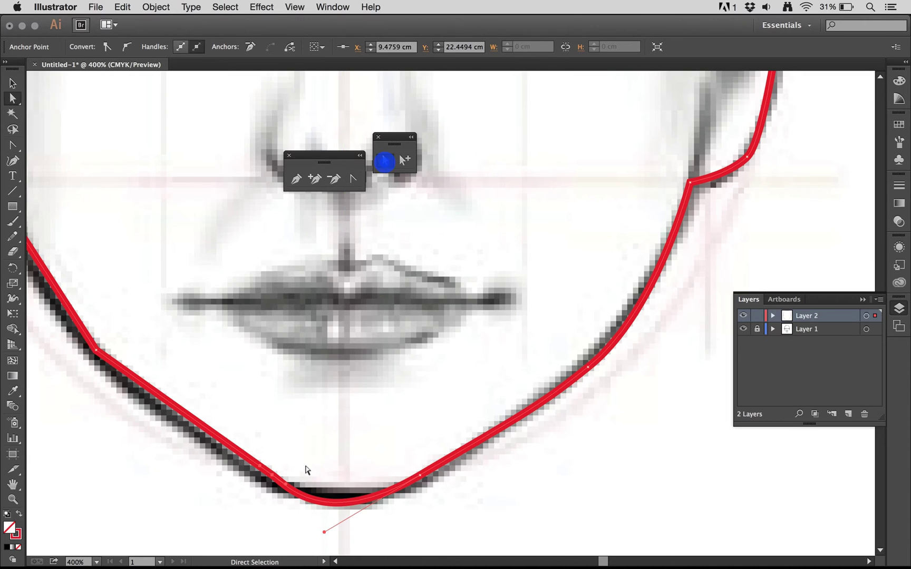
click(260, 468)
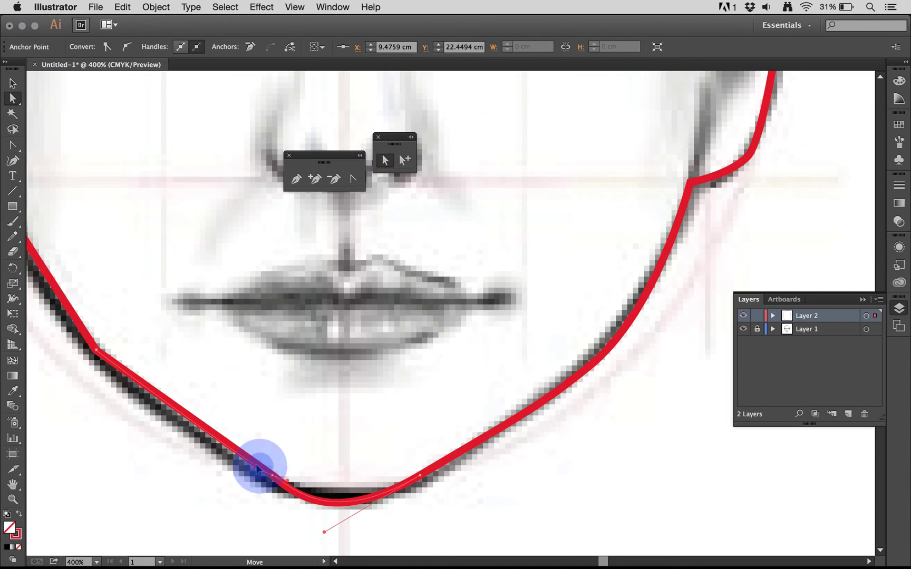
drag(272, 477, 263, 478)
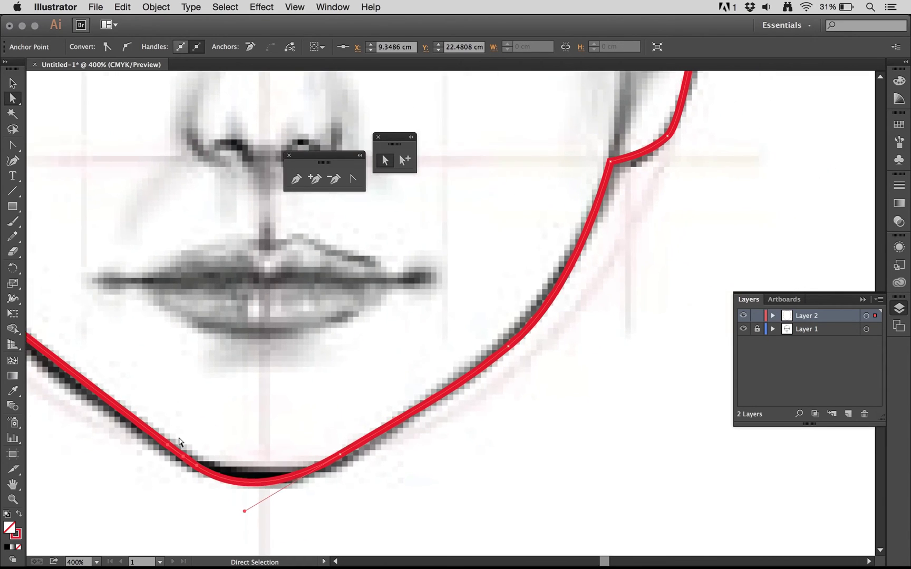
Add an anchor on each side of the left jaw corner and move them onto the sketch, the upper one to about X 6.15 cm, Y 19.61 cm
scroll(179, 442, up, 3)
scroll(179, 441, left, 6)
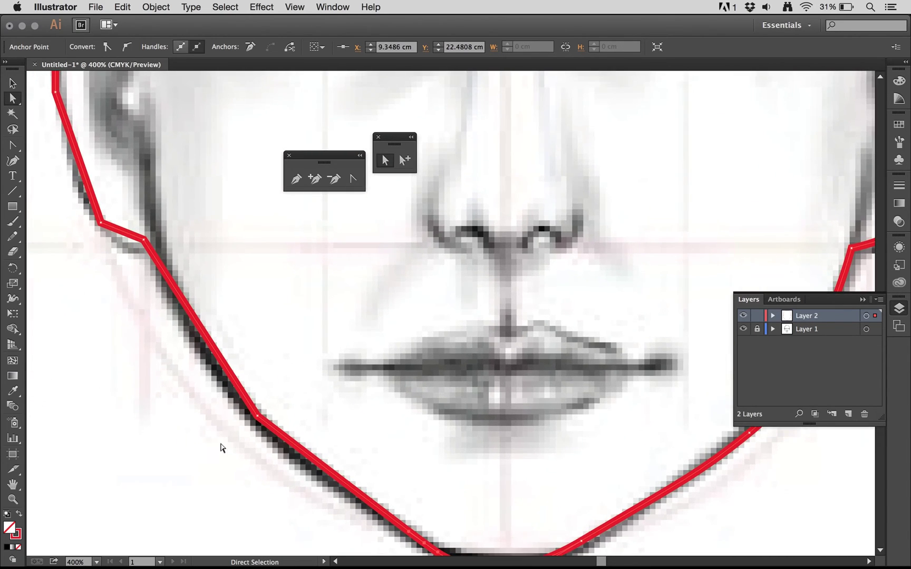
scroll(304, 395, down, 2)
scroll(305, 394, right, 1)
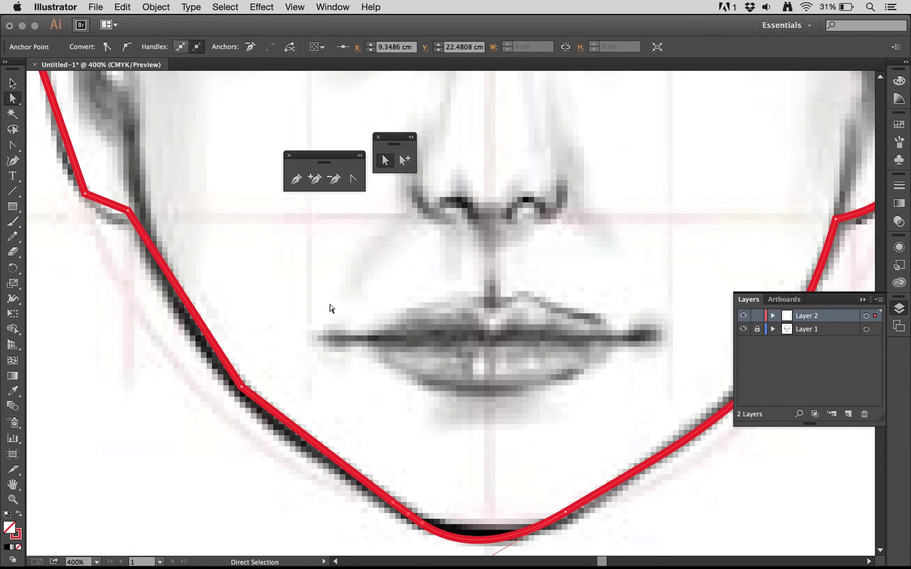
click(311, 184)
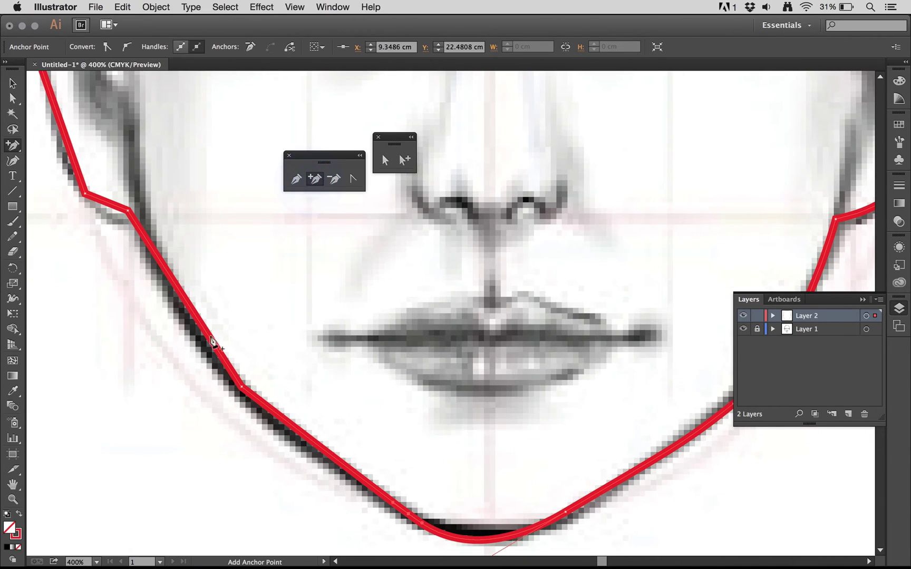
click(189, 305)
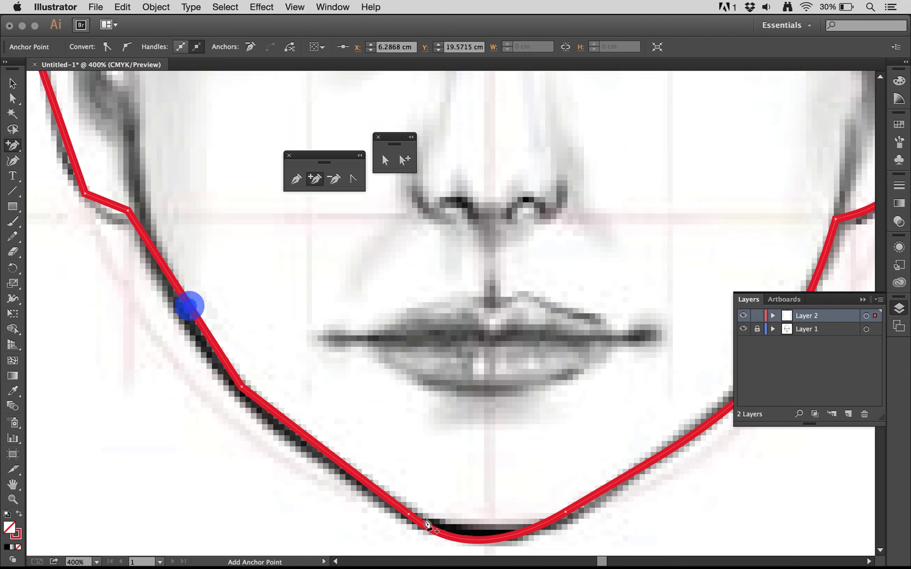
click(333, 457)
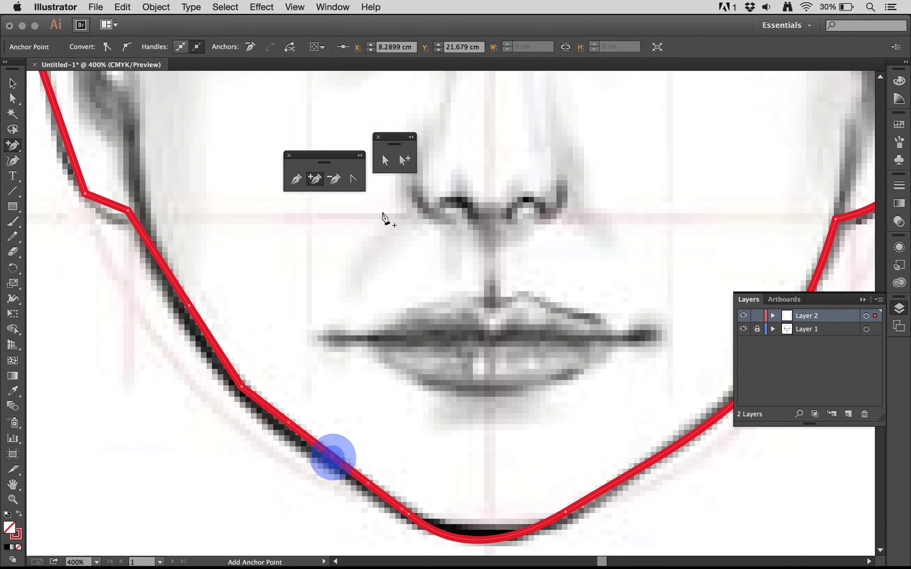
click(385, 160)
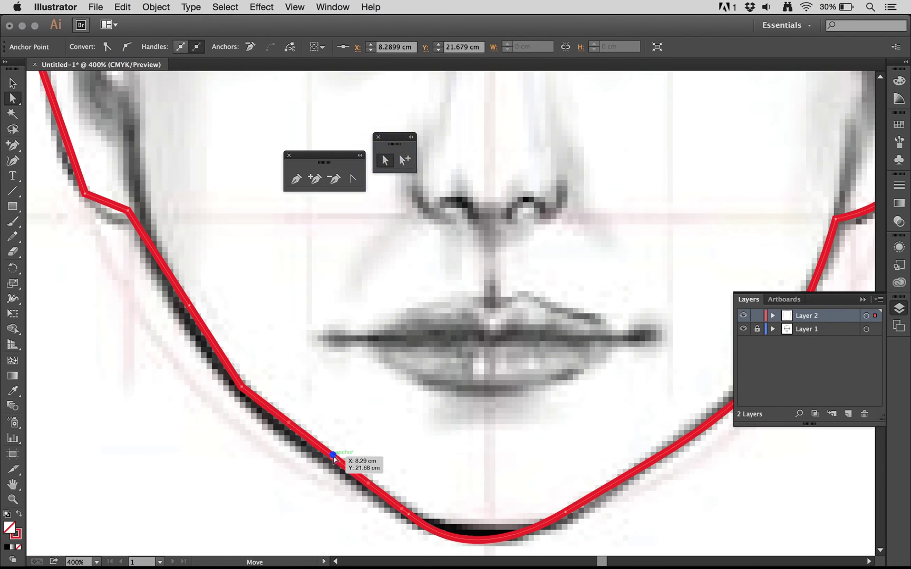
mouse_move(333, 457)
mouse_down()
mouse_move(323, 477)
mouse_move(331, 466)
mouse_up()
drag(188, 307, 180, 308)
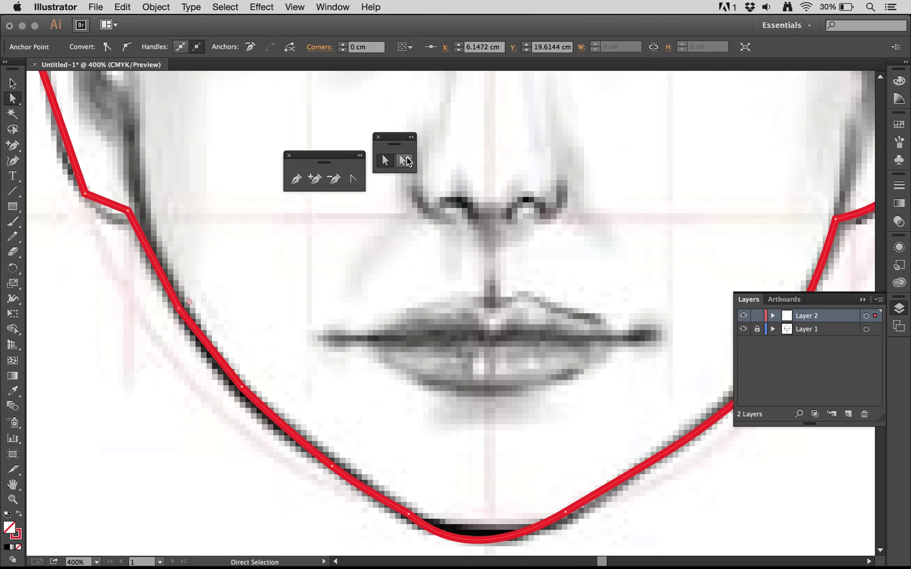
Convert the left jaw corner anchor and the added anchor below it to smooth points that follow the sketched jawline
click(353, 178)
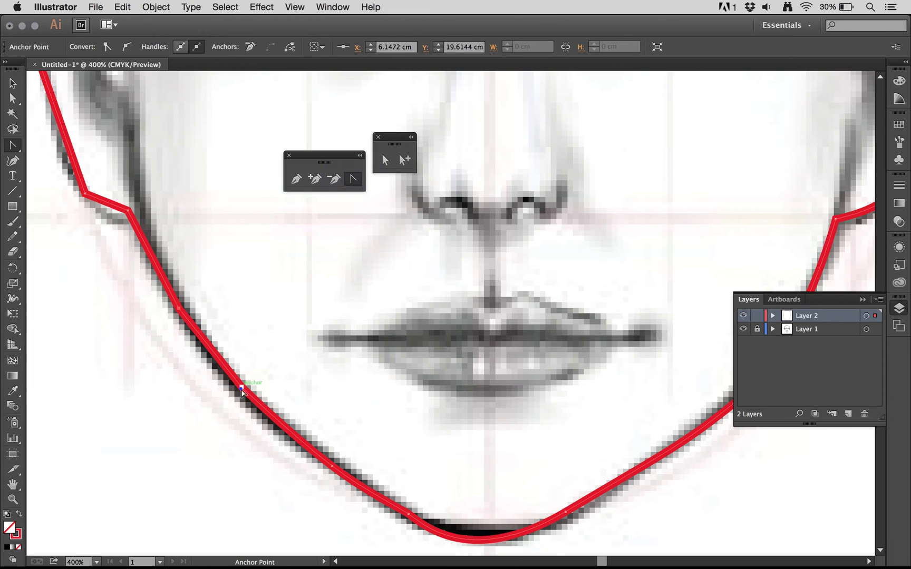
drag(241, 390, 213, 361)
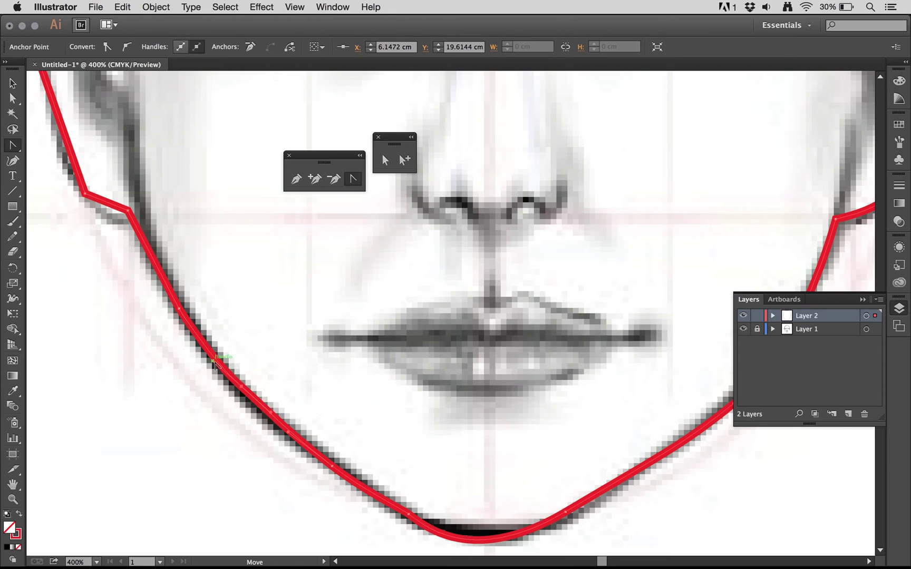
drag(332, 467, 306, 453)
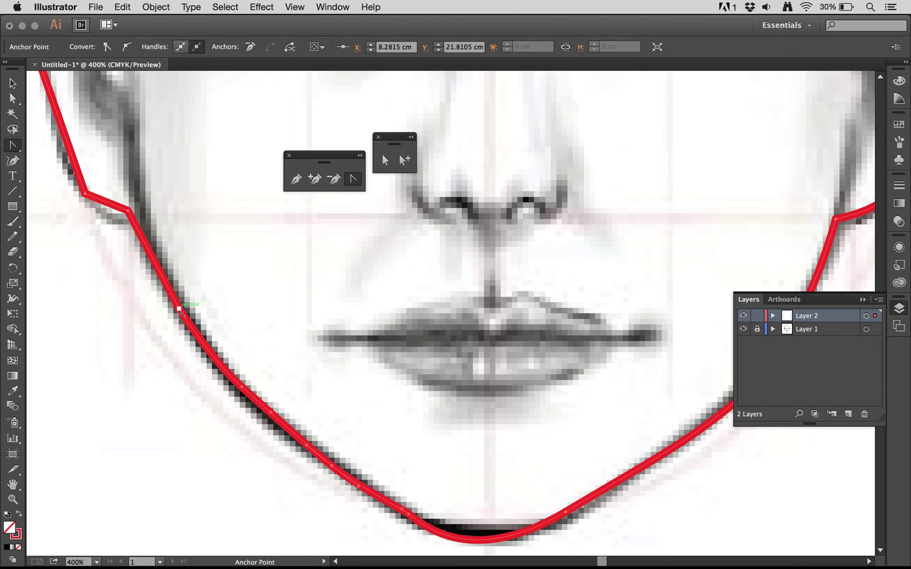
Convert the lobe, outer and top anchors of the left-hand ear to smooth points so the path follows the ear's outline
scroll(289, 315, up, 5)
scroll(290, 315, left, 5)
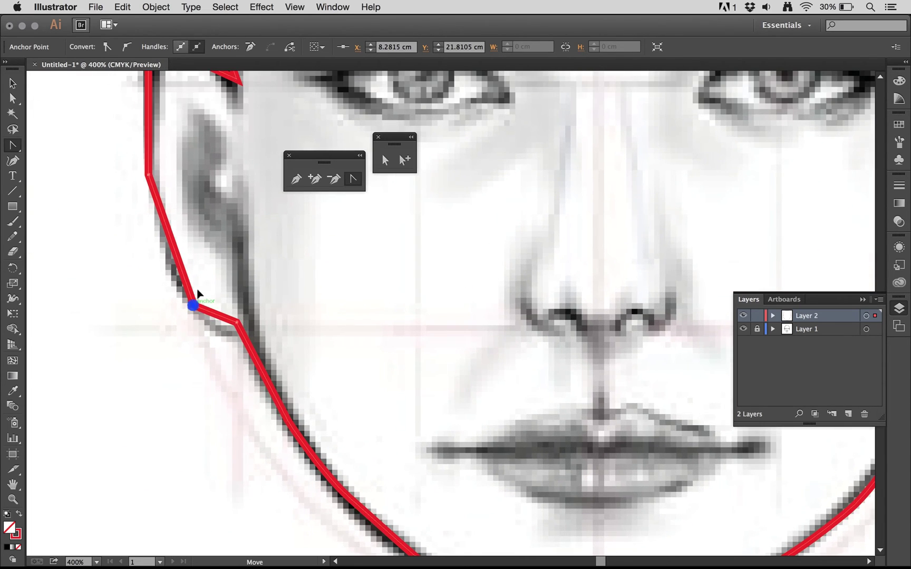
drag(193, 305, 173, 283)
scroll(172, 282, up, 3)
scroll(173, 283, left, 1)
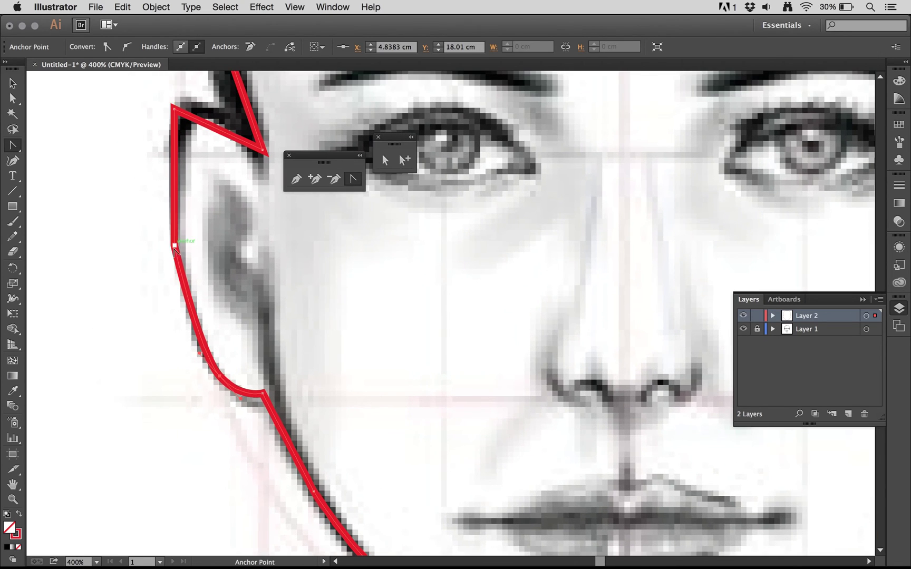
drag(174, 246, 197, 169)
scroll(169, 207, up, 3)
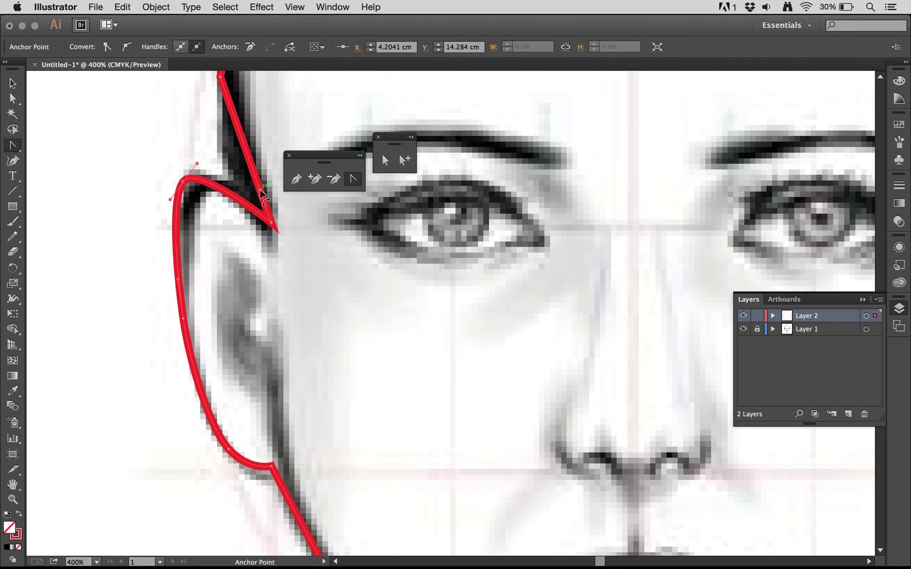
Convert the left temple anchor and the one above it to smooth points that follow the side of the skull
scroll(262, 195, up, 10)
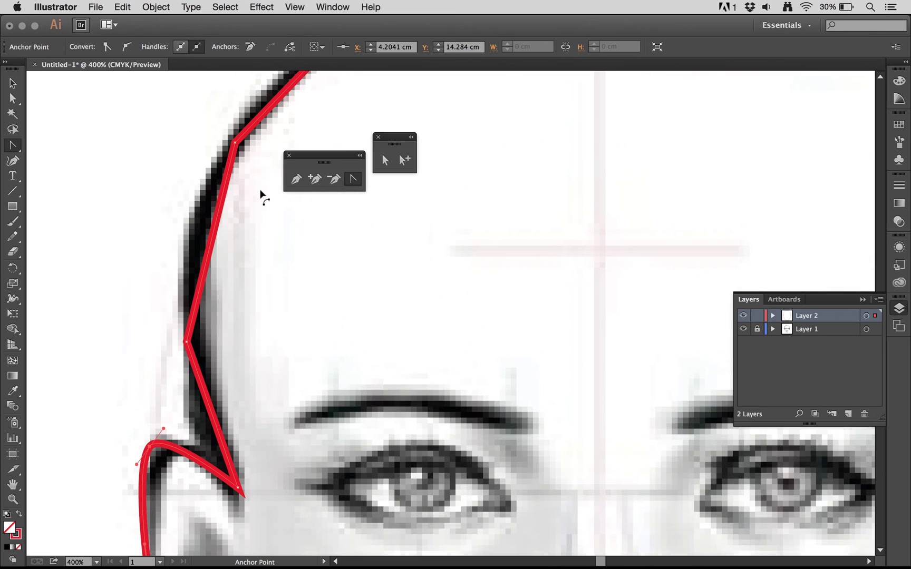
drag(187, 342, 184, 293)
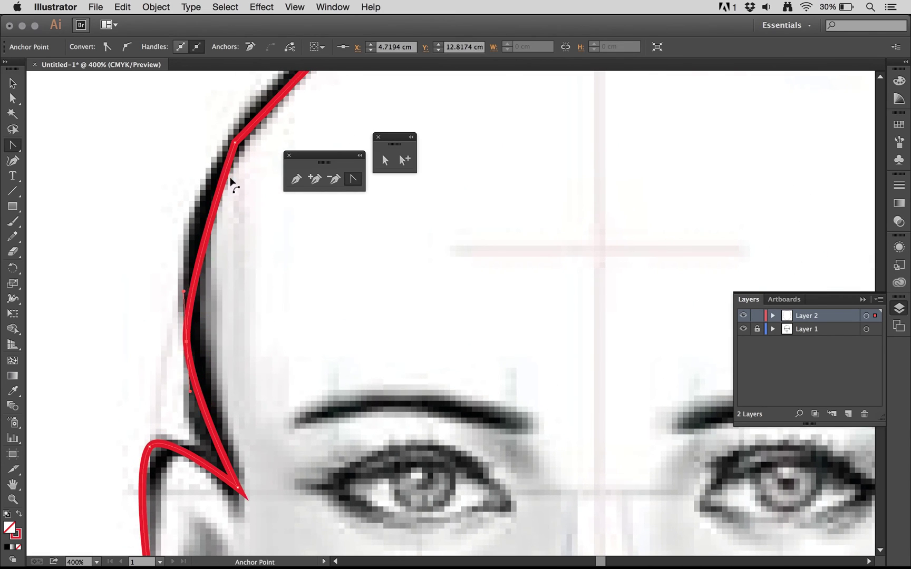
drag(235, 143, 262, 116)
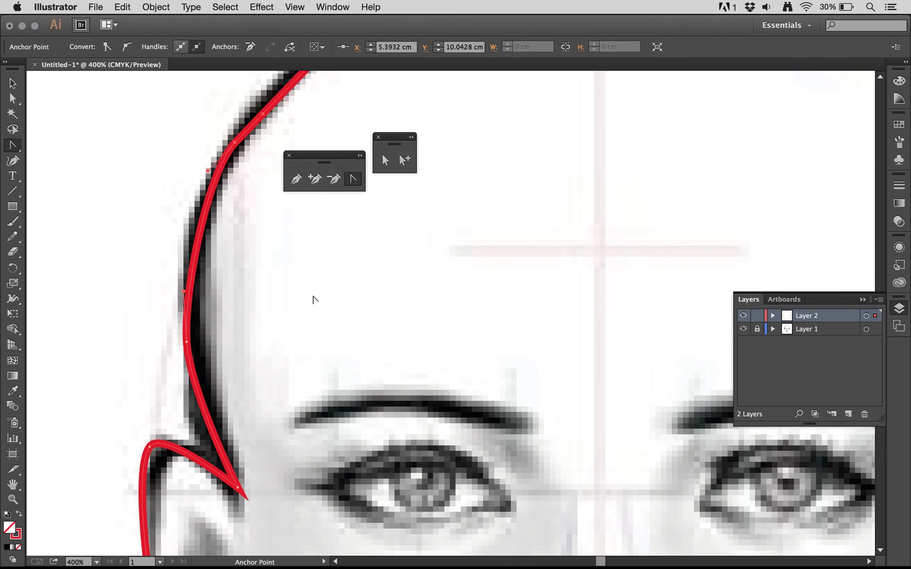
Smooth the upper-left crown anchor, adjust the facing handle below it, and move that lower anchor to about X 5.59 cm, Y 9.77 cm
scroll(313, 300, up, 5)
scroll(312, 299, up, 5)
scroll(313, 300, right, 3)
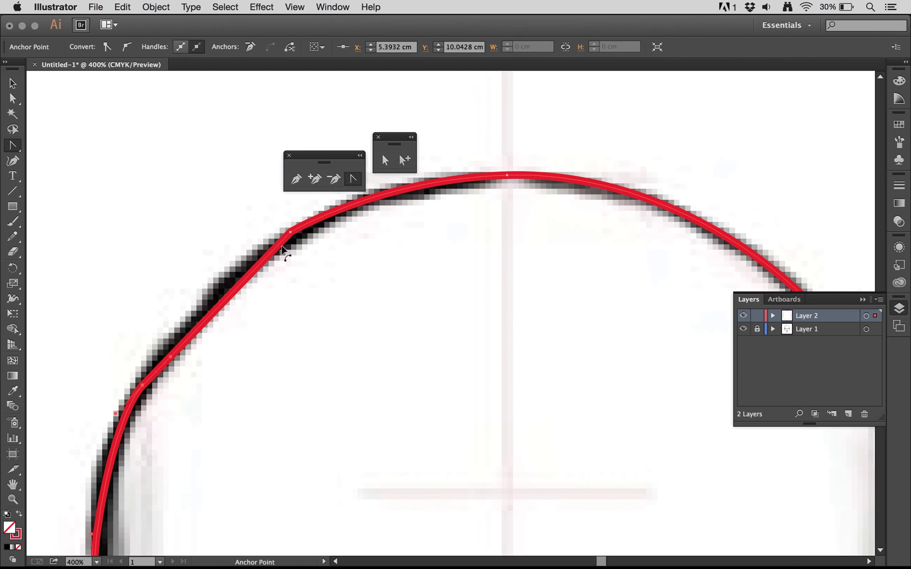
drag(292, 233, 332, 205)
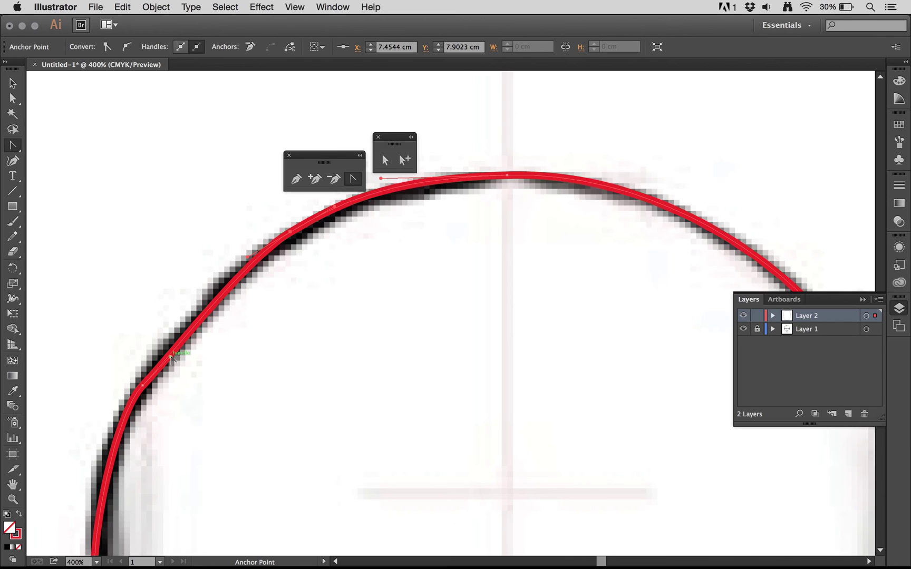
drag(170, 357, 166, 356)
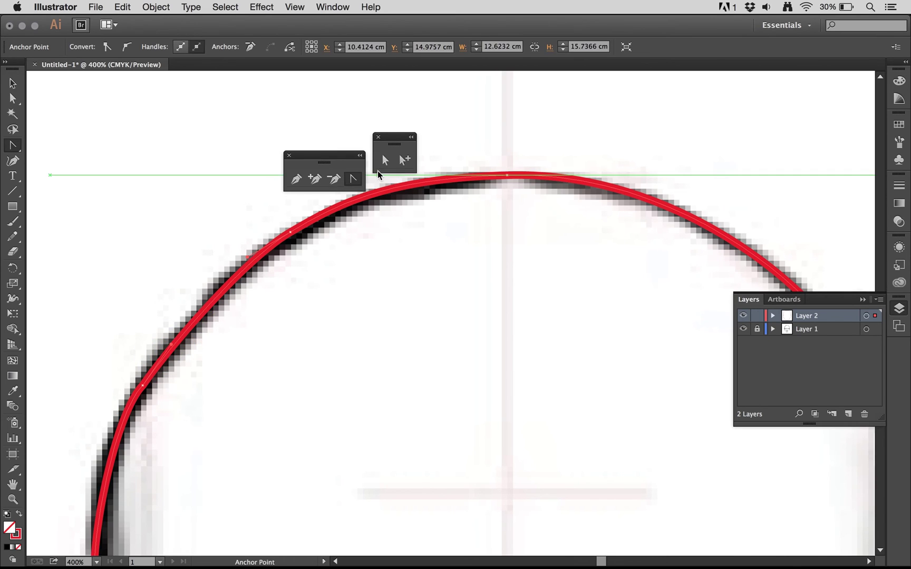
click(382, 162)
drag(143, 384, 157, 367)
Fit the artboard in view, deselect the path and temporarily hide Layer 1 to check the head outline without the sketch
key(super+0)
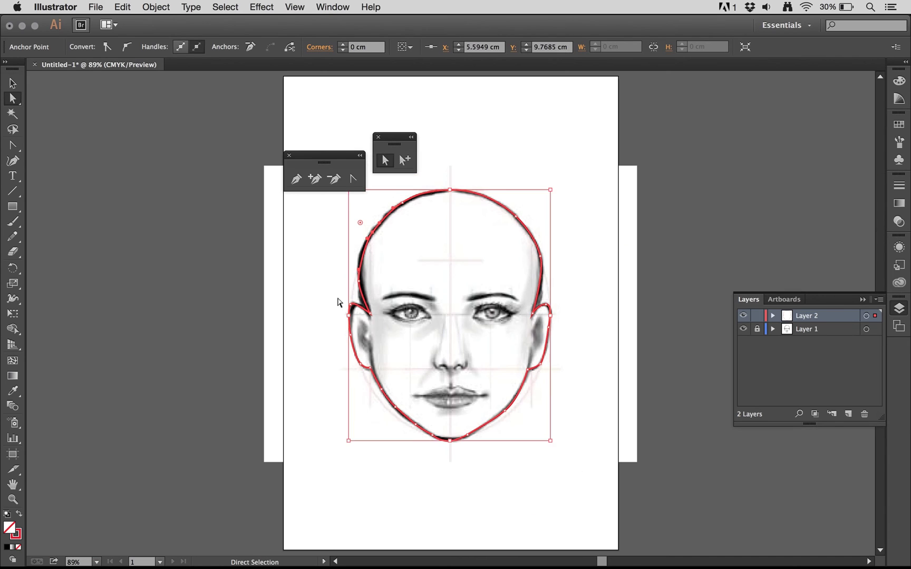
click(744, 329)
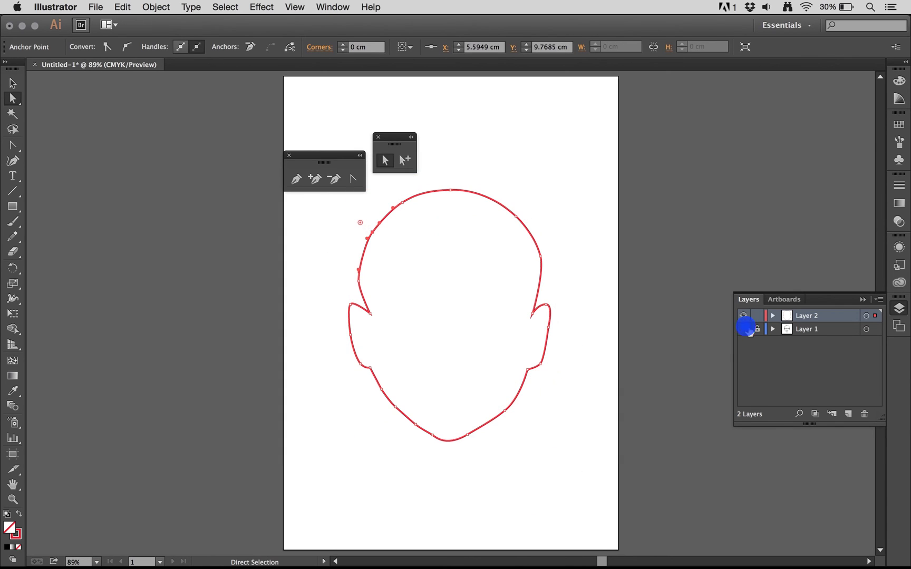
click(613, 365)
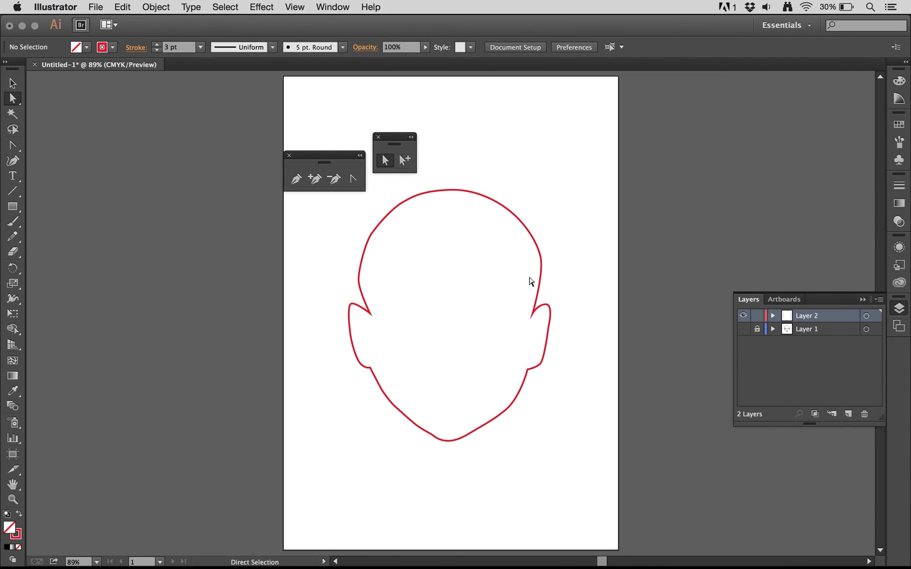
click(744, 329)
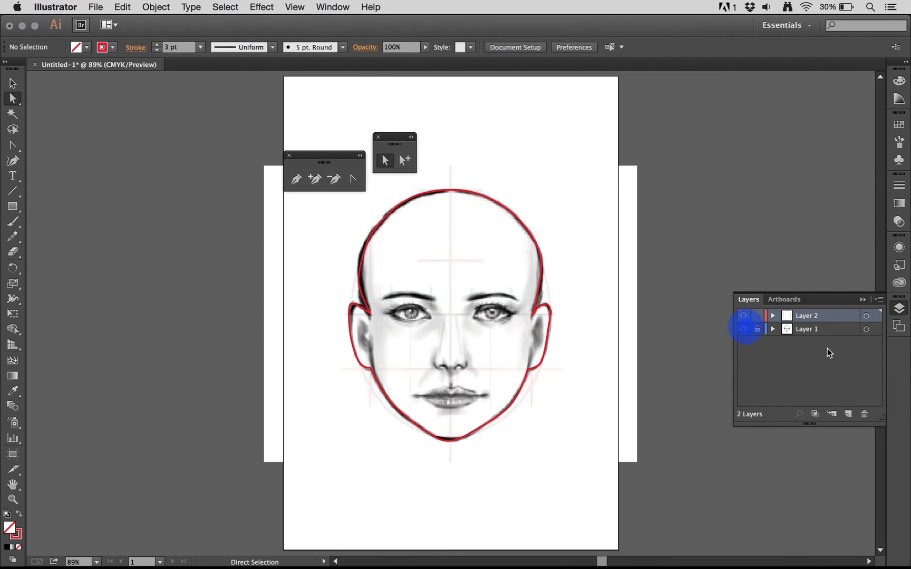
Make Layer 2 the active layer and trace the left eyebrow's upper edge with the Pencil tool from its inner to its outer end
click(810, 329)
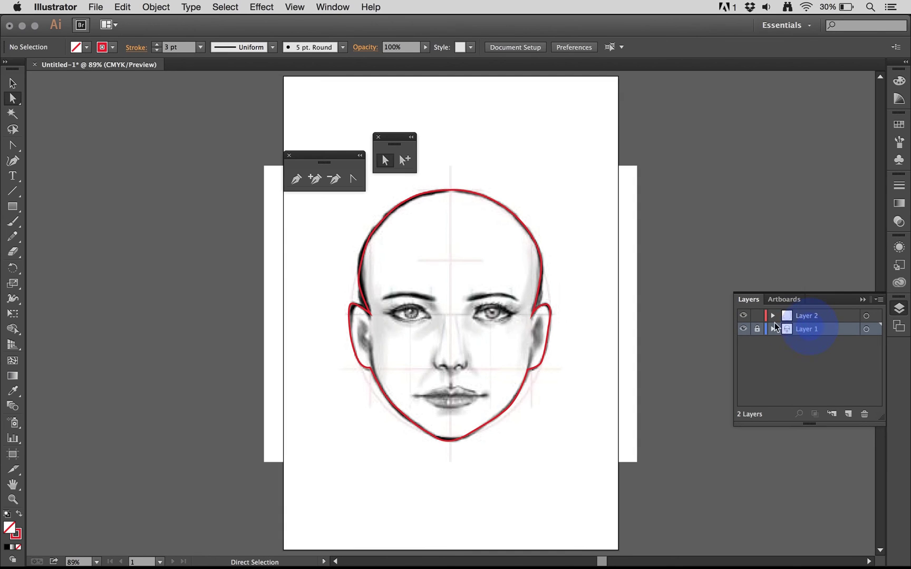
click(297, 180)
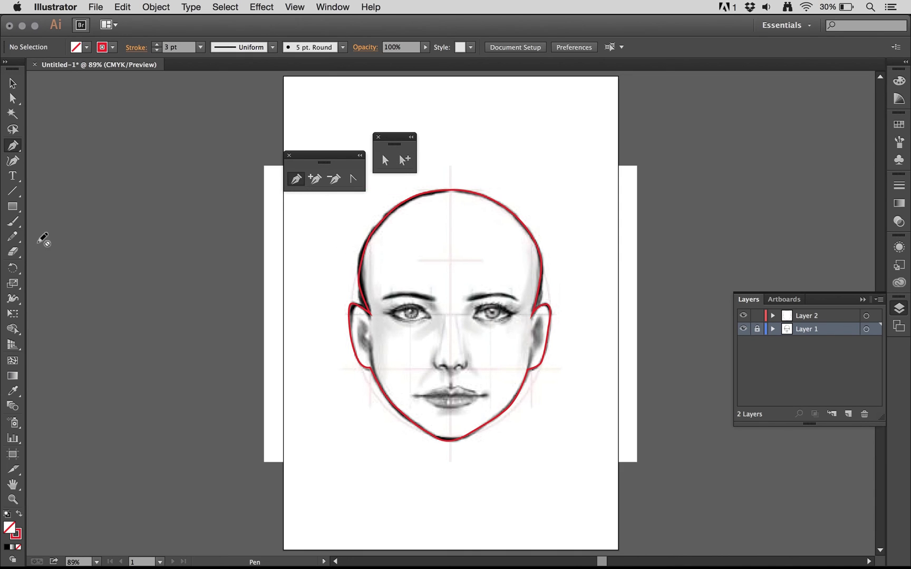
click(13, 237)
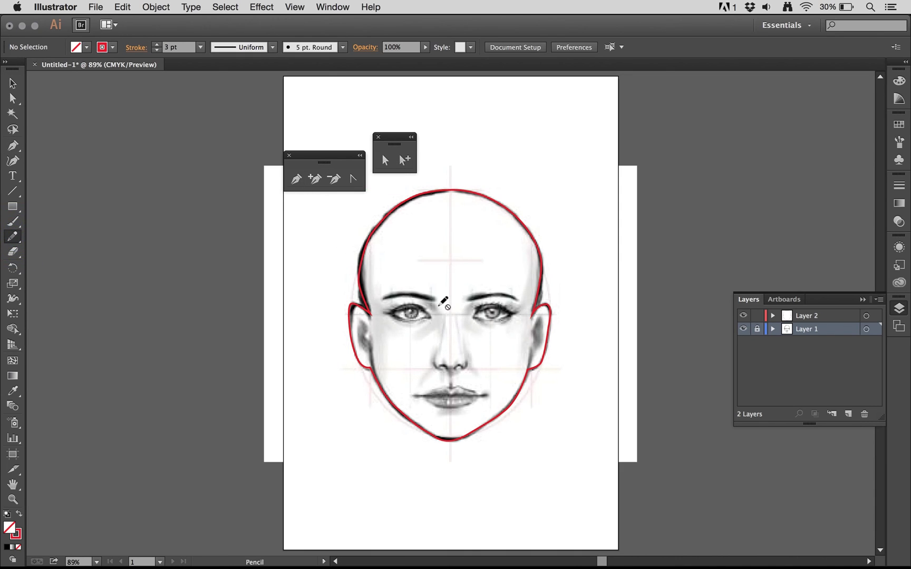
drag(435, 300, 390, 296)
click(807, 316)
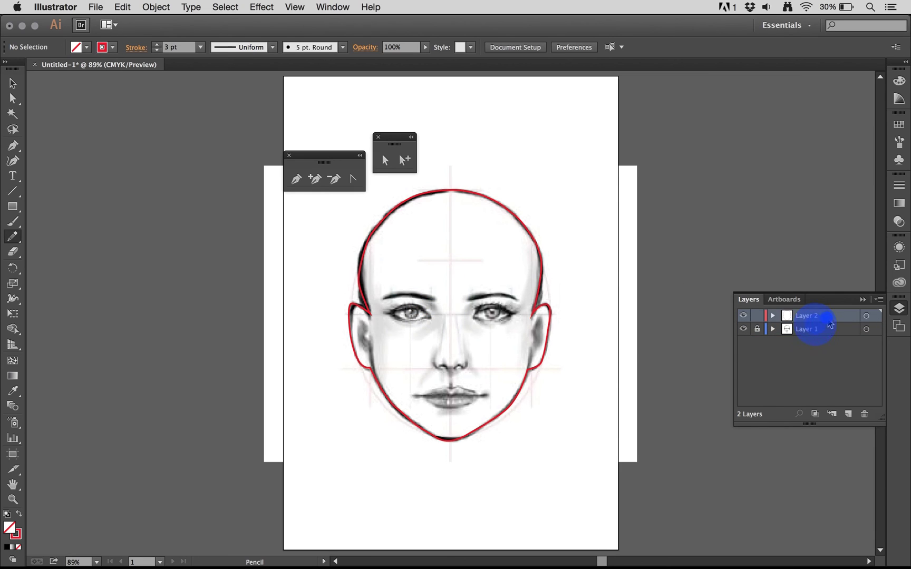
mouse_move(435, 301)
mouse_down()
mouse_move(401, 291)
mouse_move(378, 300)
mouse_up()
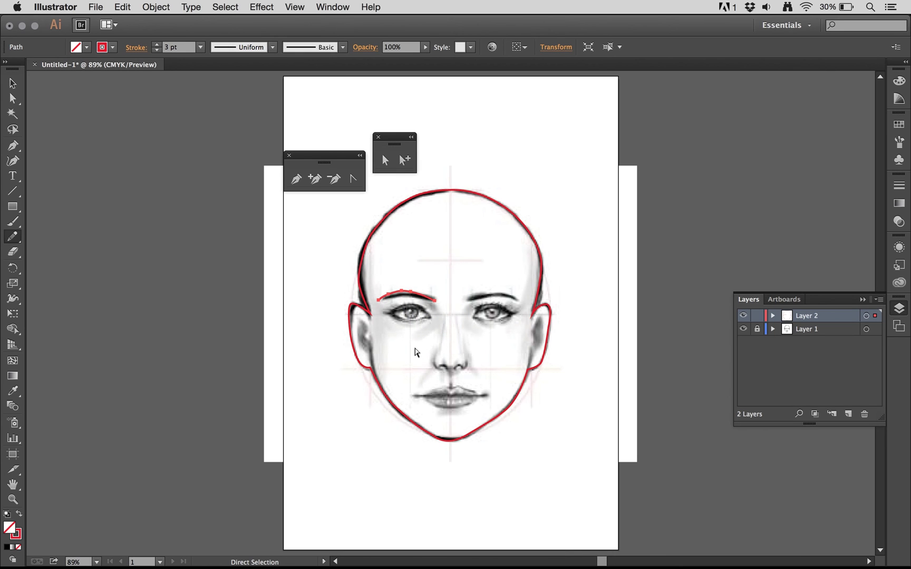
key(super+equal)
key(super+equal)
key(super+equal)
key(super+equal)
key(super+equal)
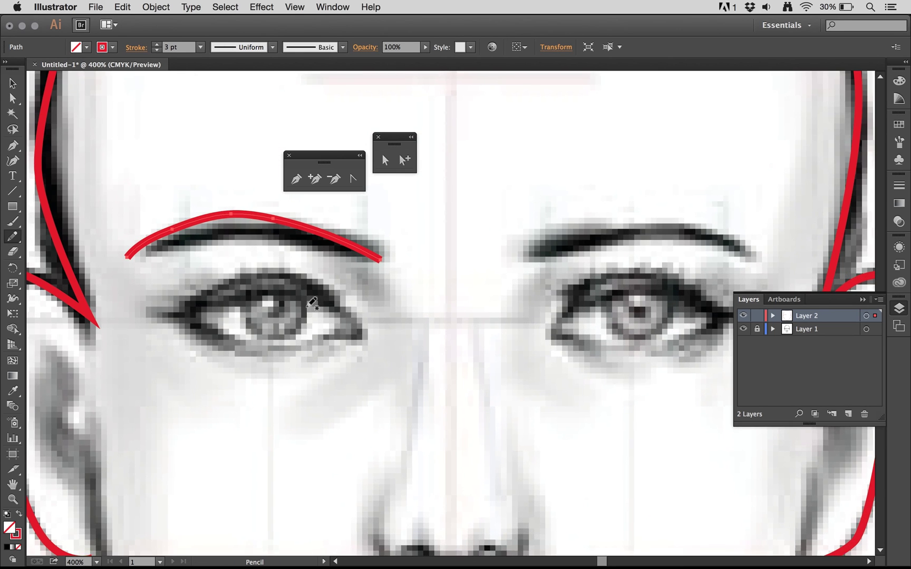
Shift the whole left eyebrow path slightly down and inward with Direct Selection so it lies over the sketched brow
scroll(311, 302, left, 5)
scroll(312, 302, up, 2)
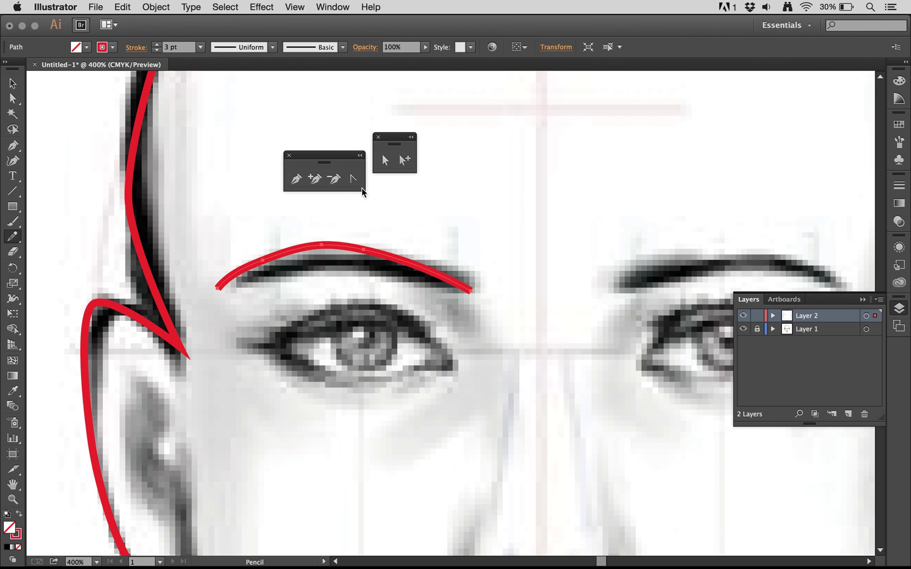
click(386, 161)
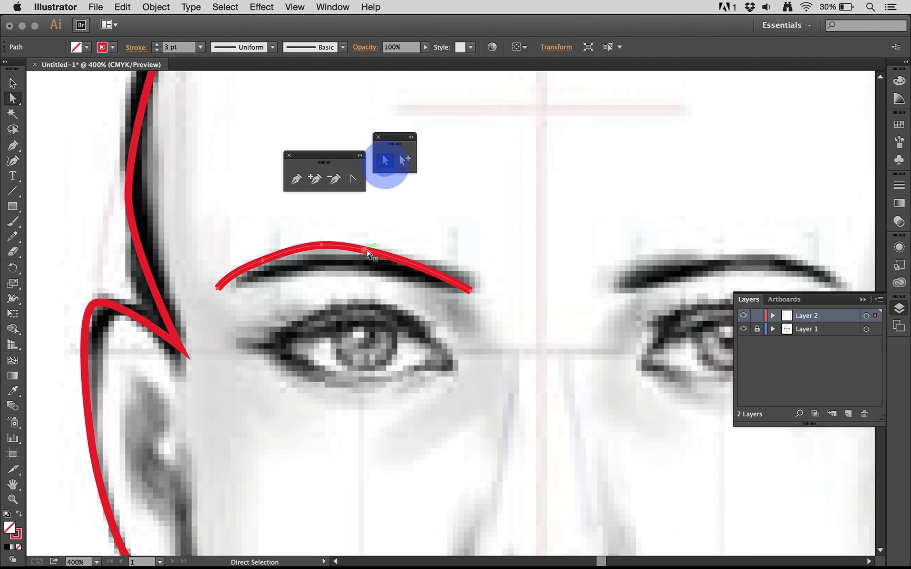
drag(365, 246, 387, 261)
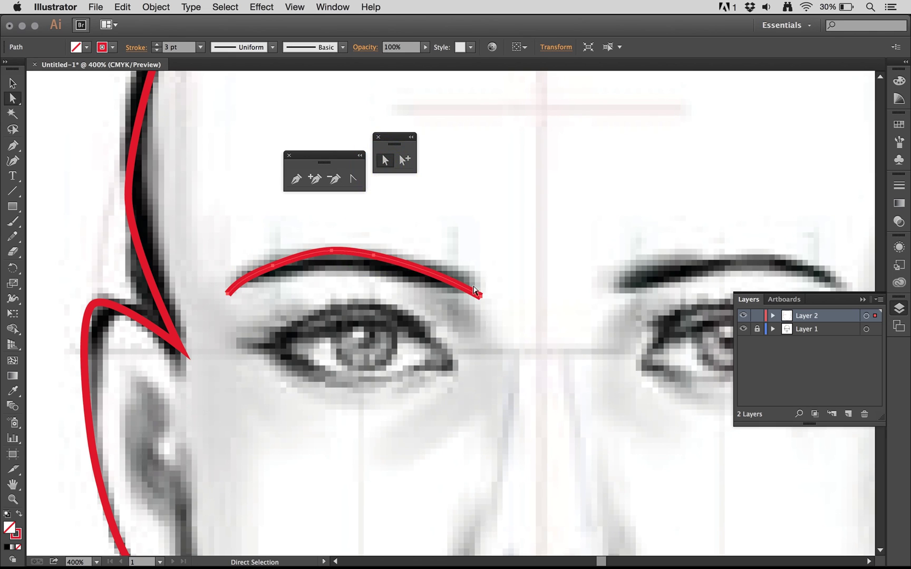
Reposition the left eyebrow path's inner end and its middle anchors to flatten the curve along the sketched brow's upper edge
drag(481, 298, 466, 285)
drag(377, 258, 376, 257)
drag(332, 251, 366, 267)
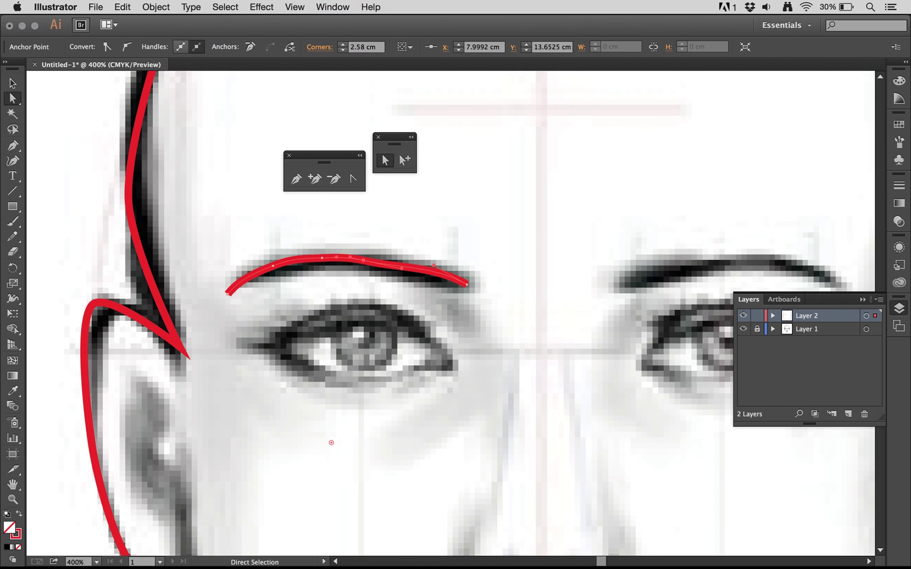
right_click(812, 559)
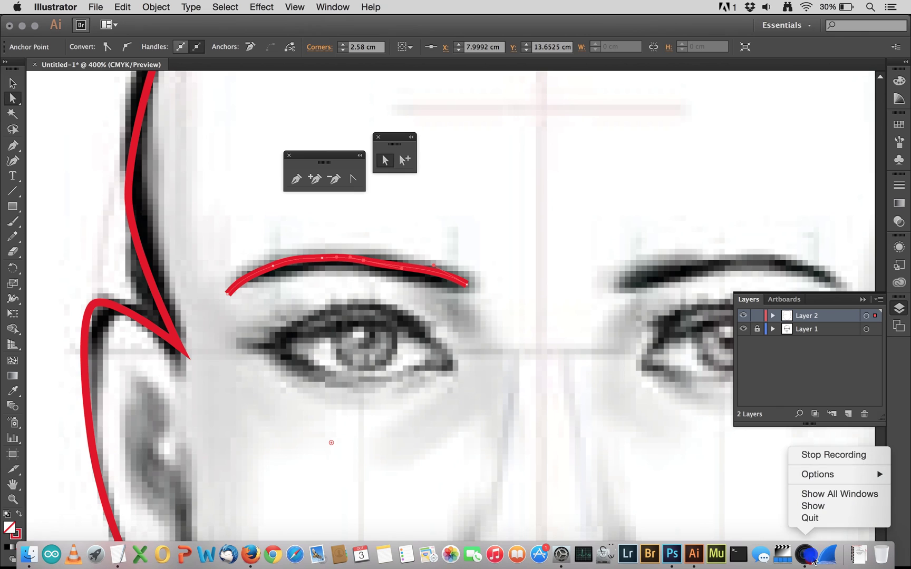
click(832, 456)
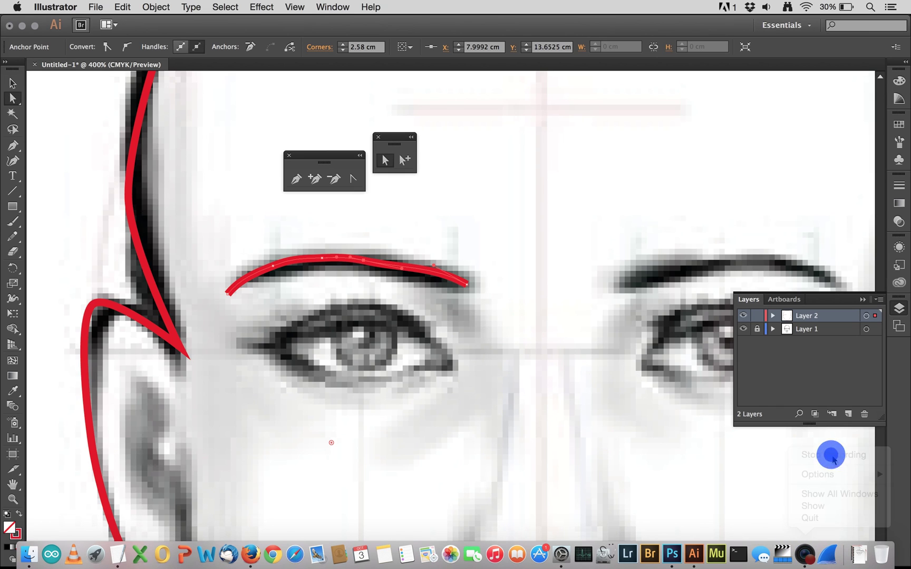